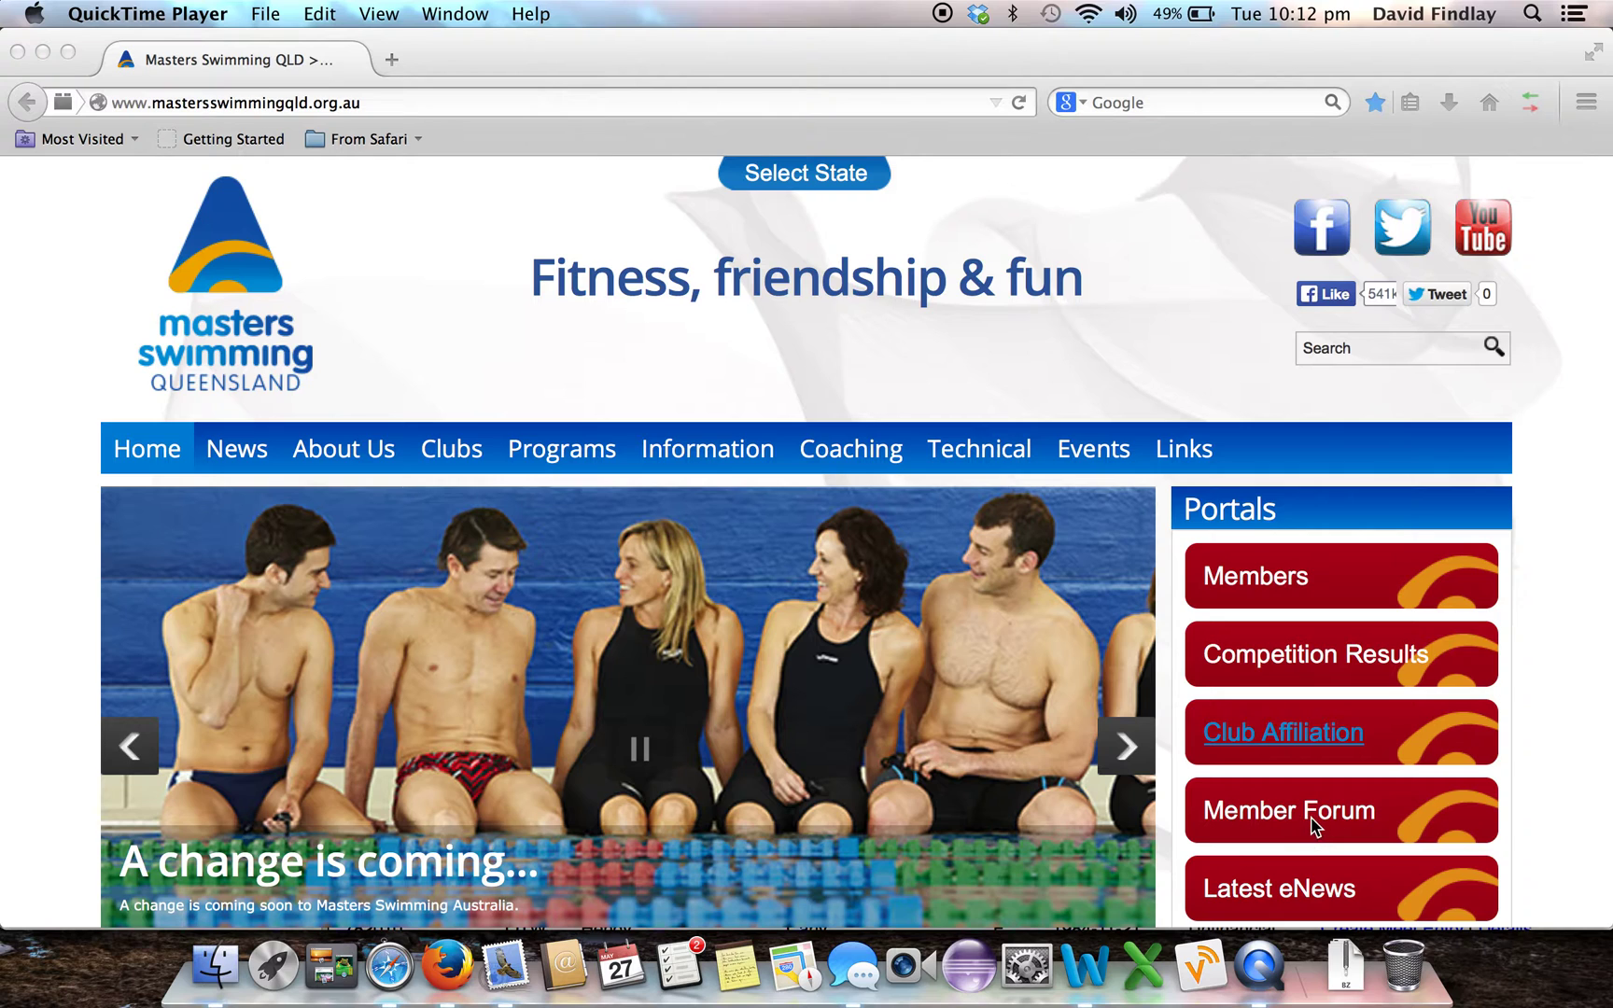
# Open the Member Forum from Firefox and go to its 'Create an account' registration page
pyautogui.click(1519, 795)
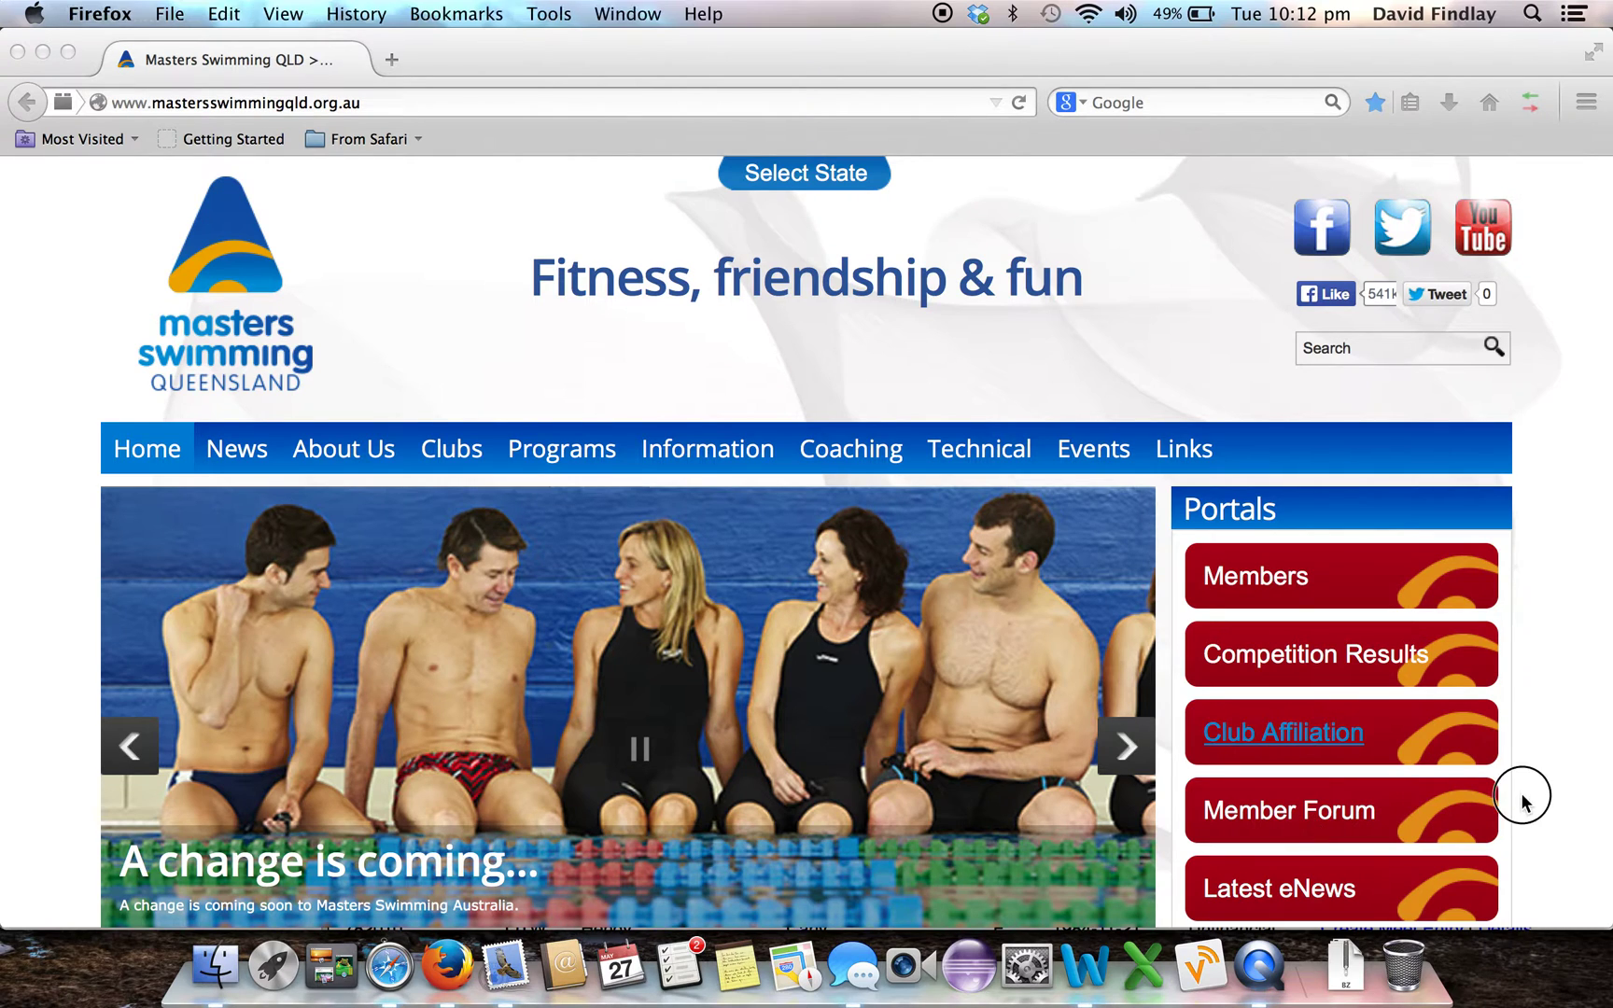
pyautogui.click(1361, 814)
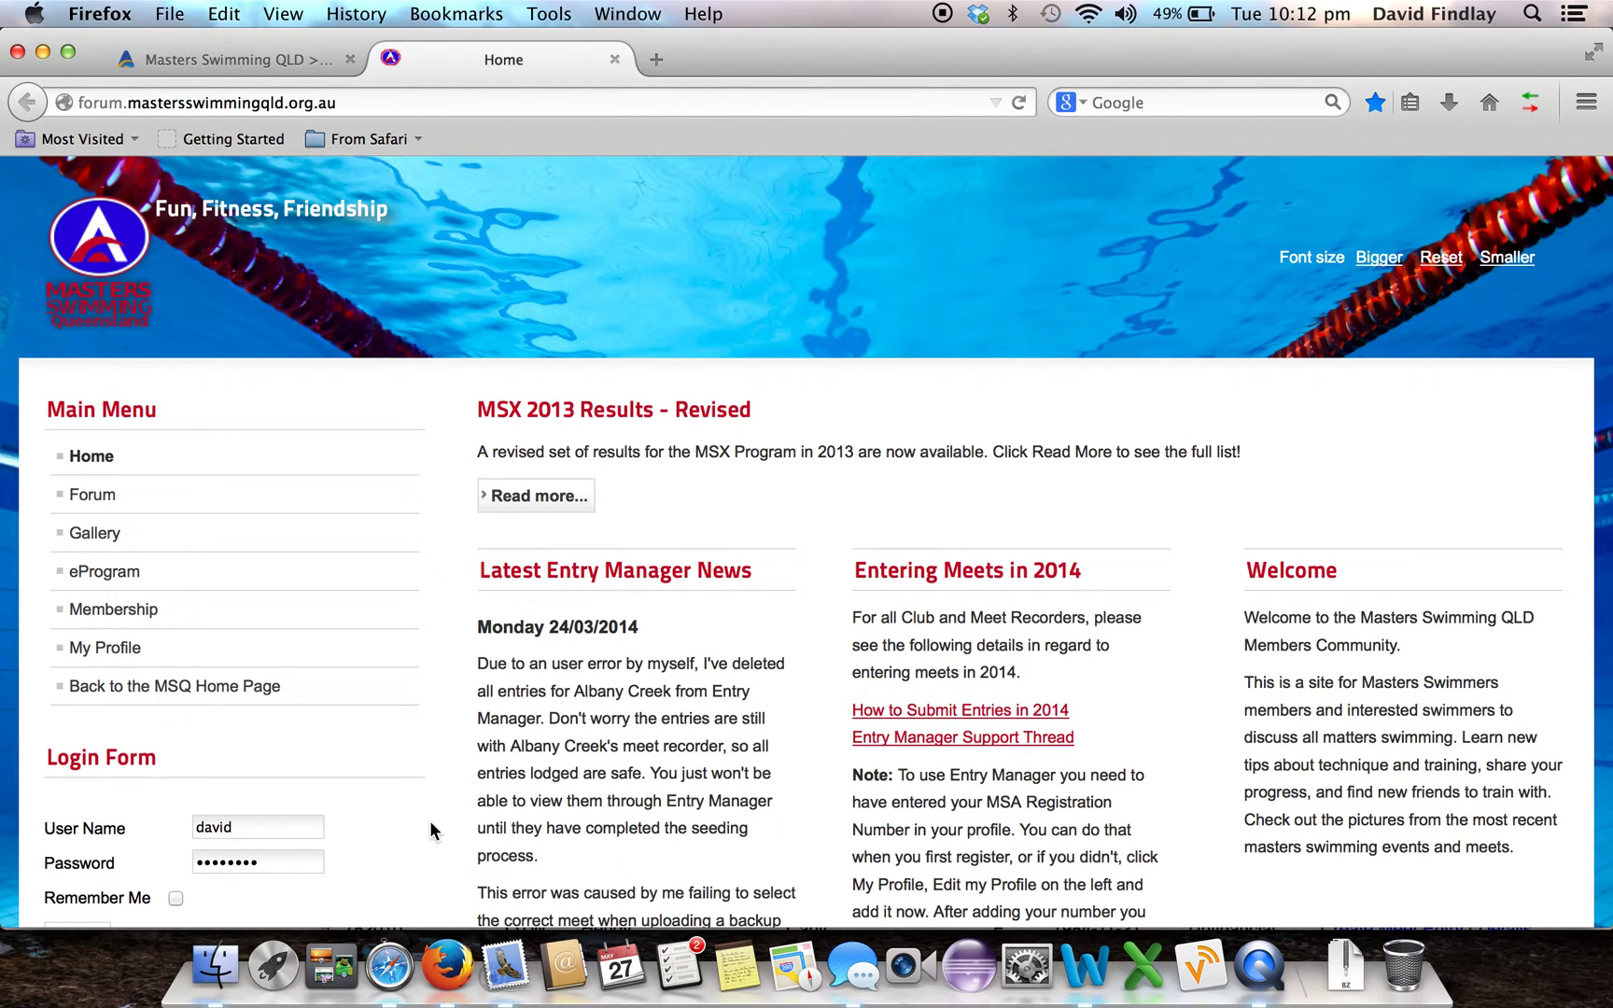
pyautogui.scroll(-5, 431, 825)
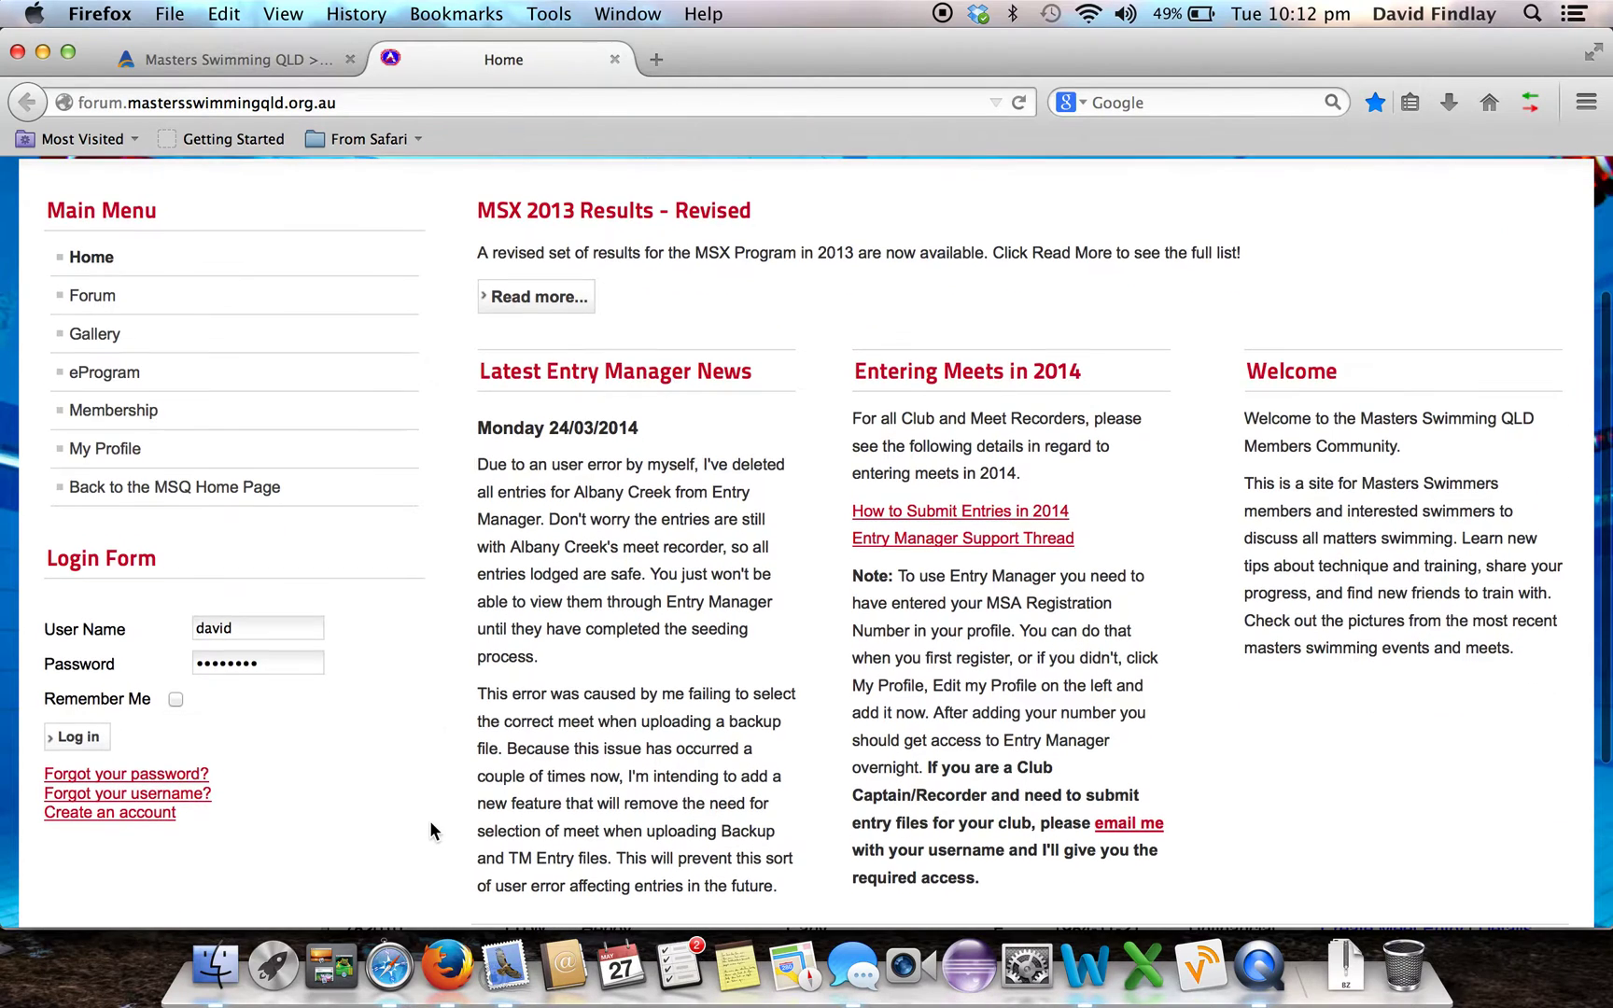
pyautogui.click(118, 815)
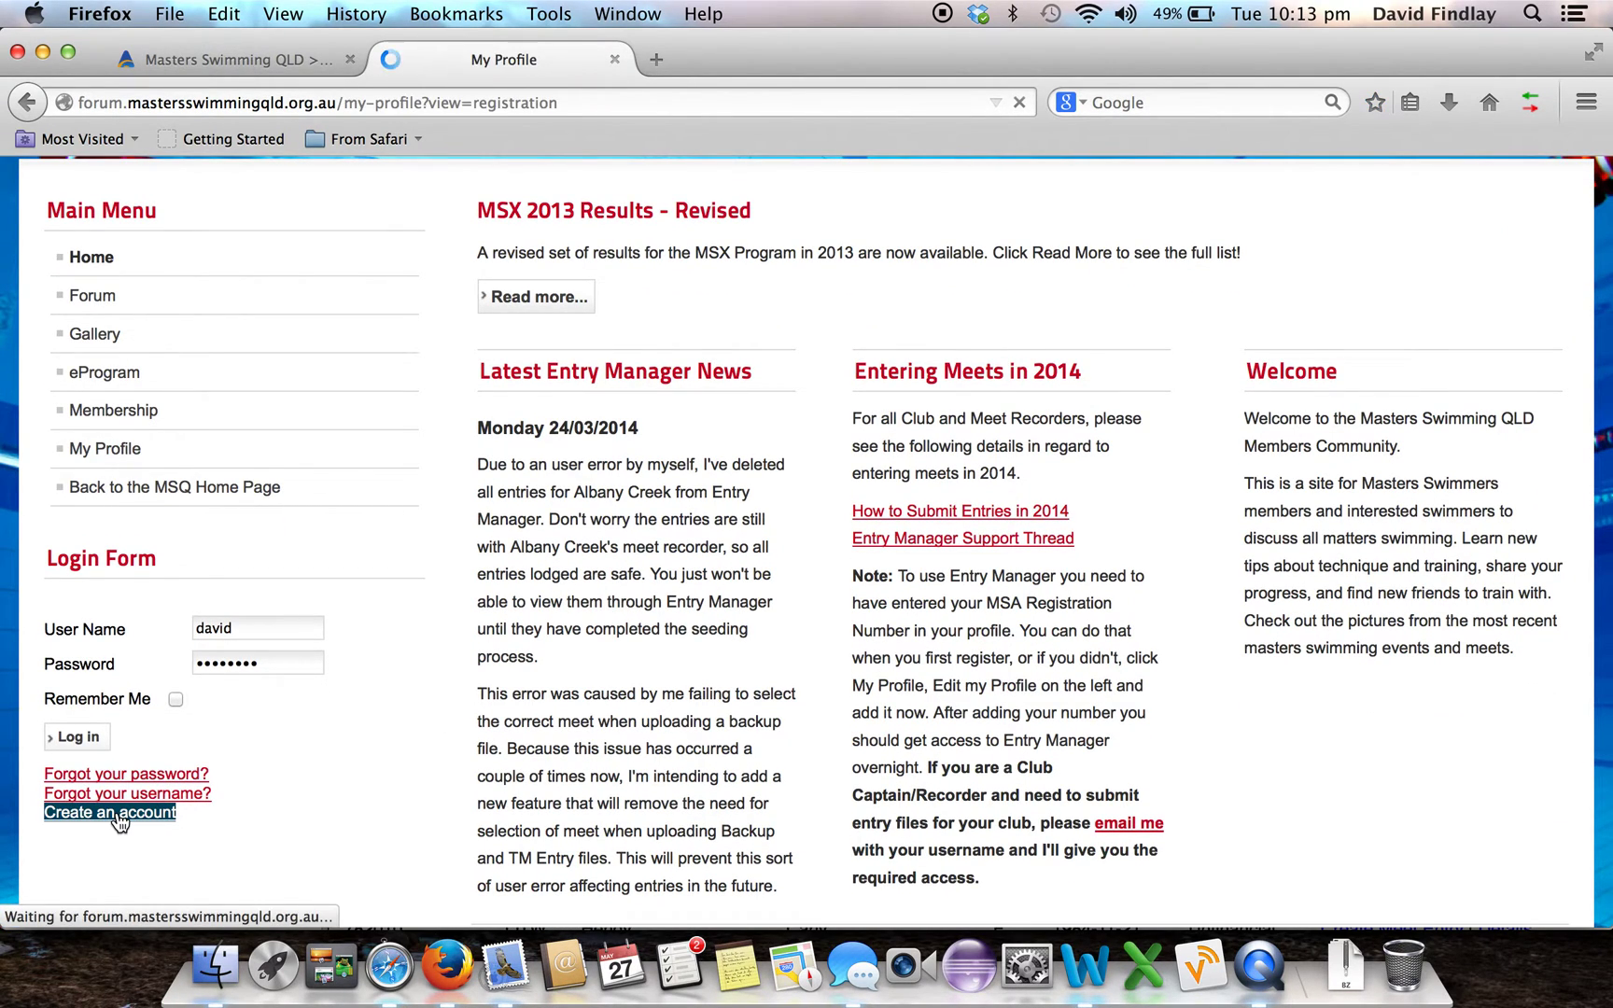
# Enter the full name, a username, and the account password twice in the registration form
pyautogui.click(835, 525)
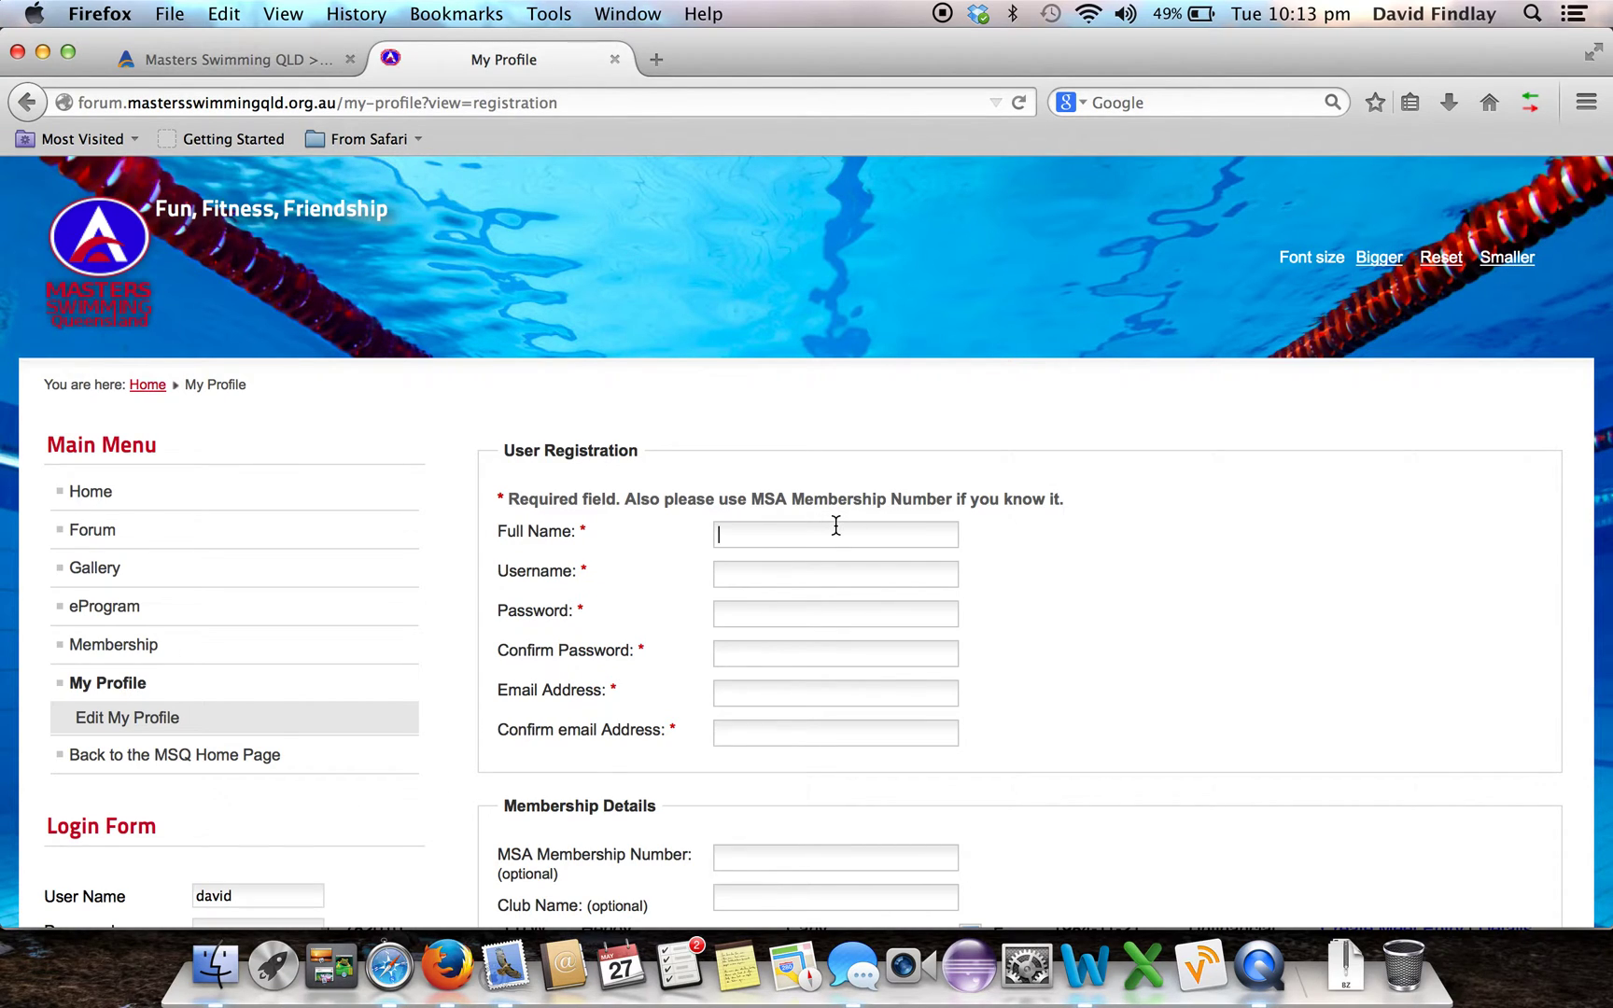
pyautogui.press('Tab')
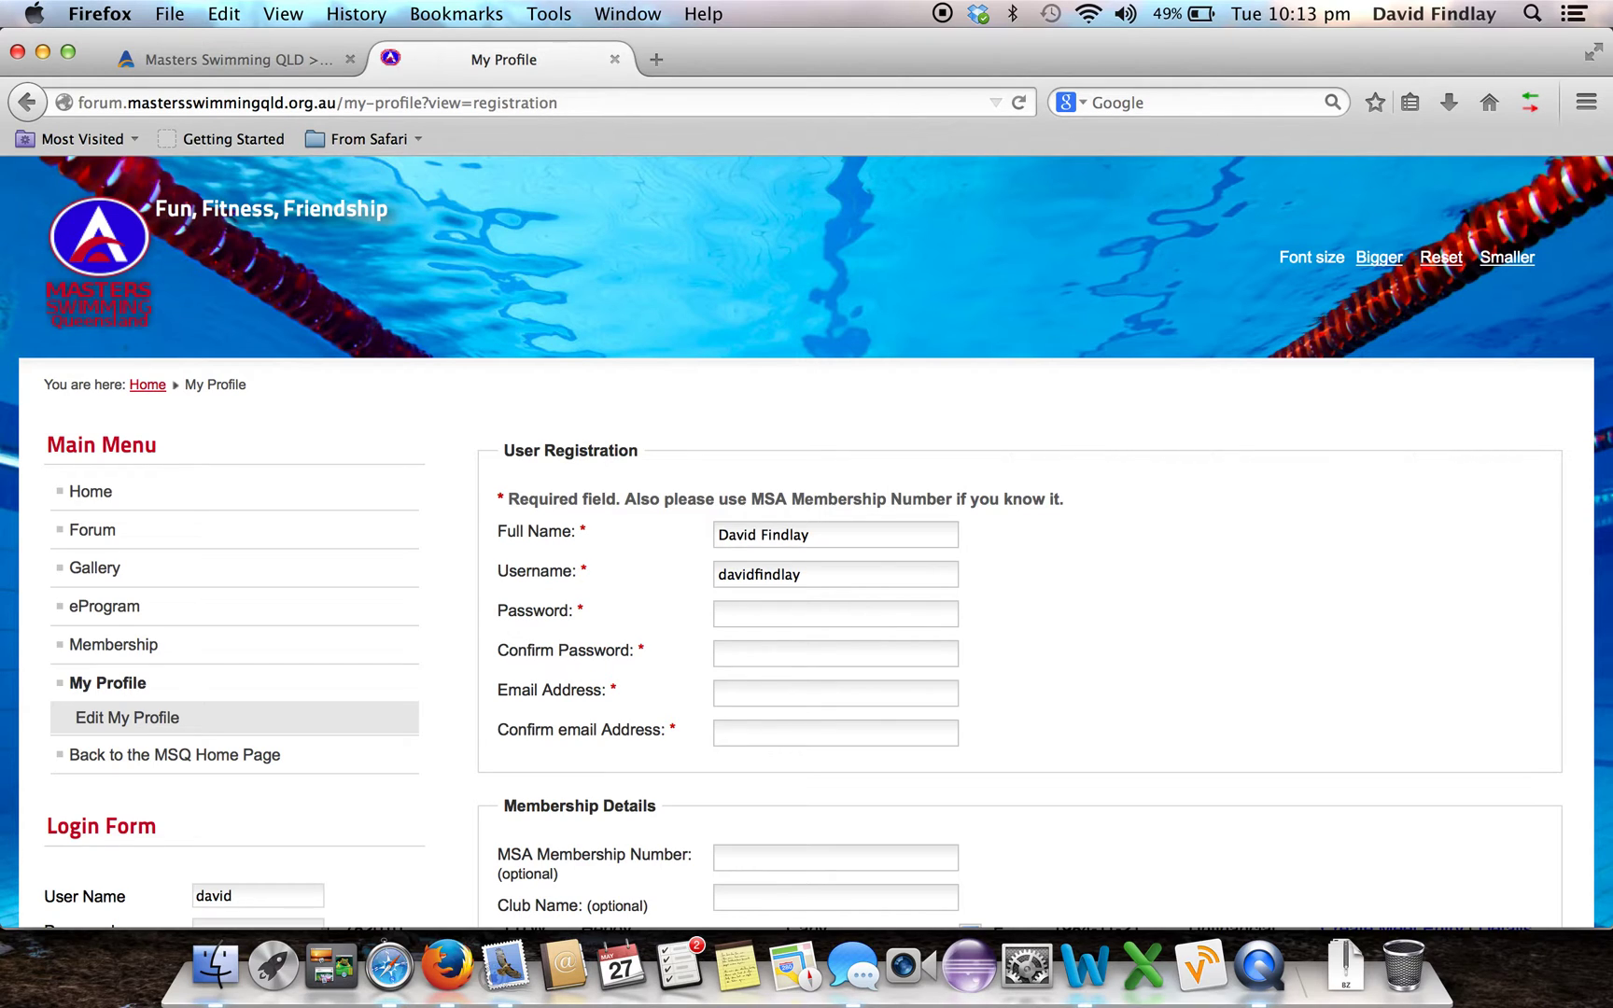
pyautogui.write('••••••')
pyautogui.write('••••••')
# Enter and confirm the e-mail address, correcting the typos in its domain
pyautogui.click(718, 692)
pyautogui.press('Tab')
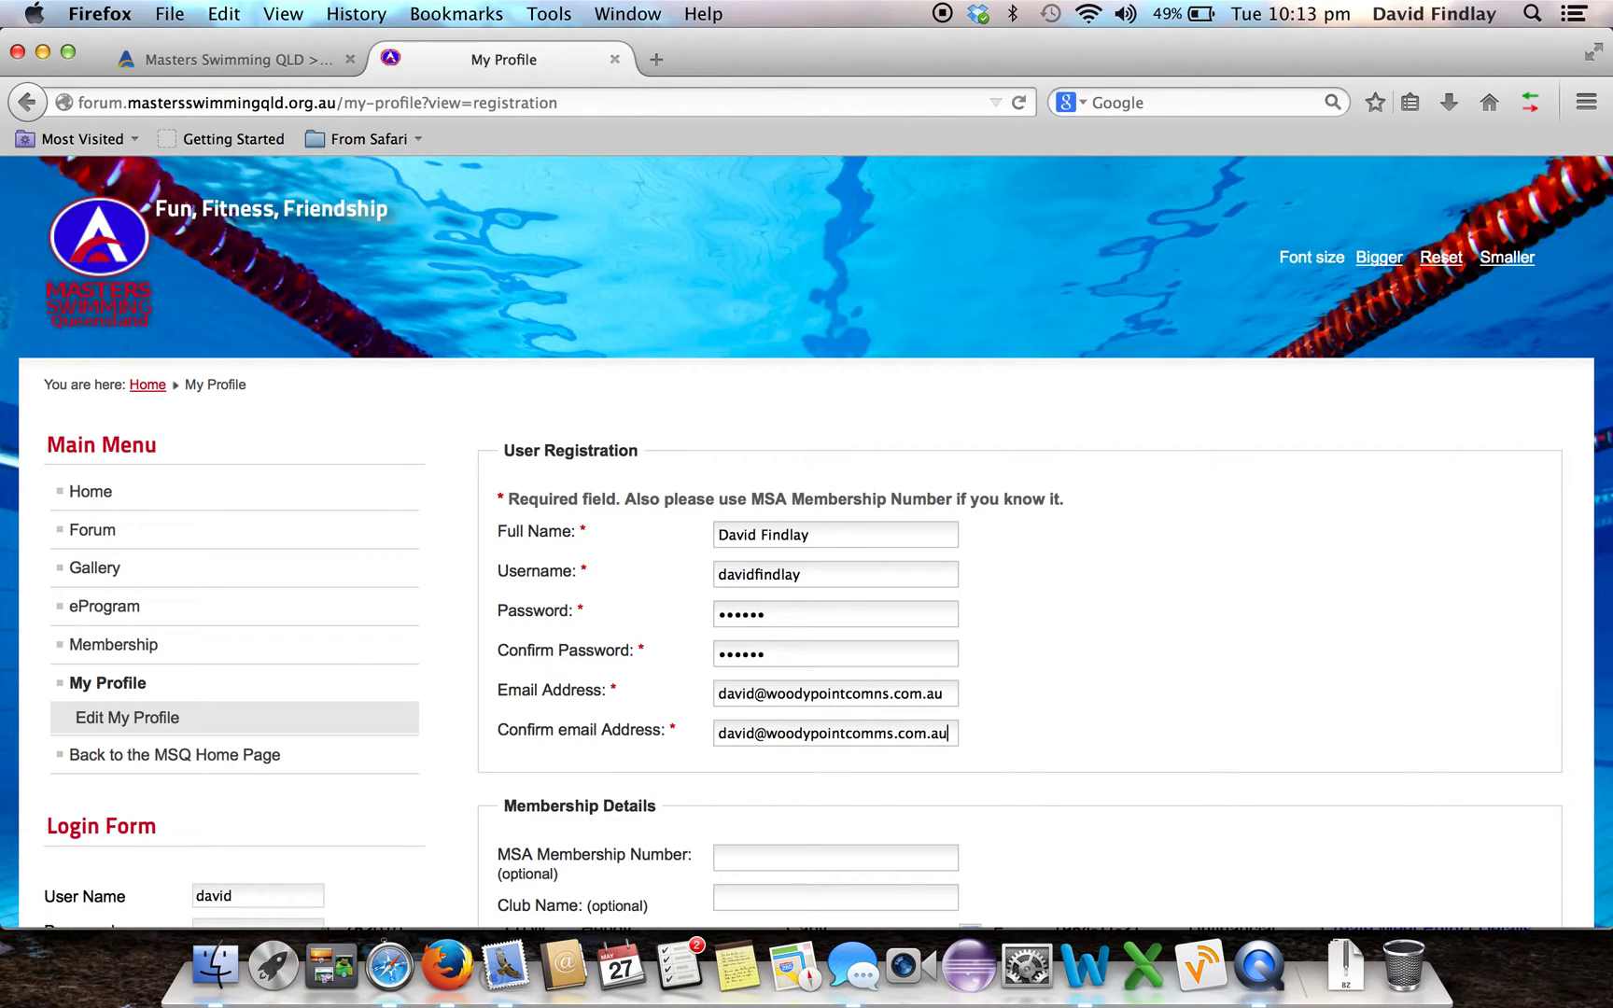
pyautogui.click(882, 693)
pyautogui.press('BackSpace')
pyautogui.write('m')
pyautogui.click(904, 868)
# Fill in the MSA membership number, club name Redcliffe, and the date of birth
pyautogui.scroll(-5, 1137, 821)
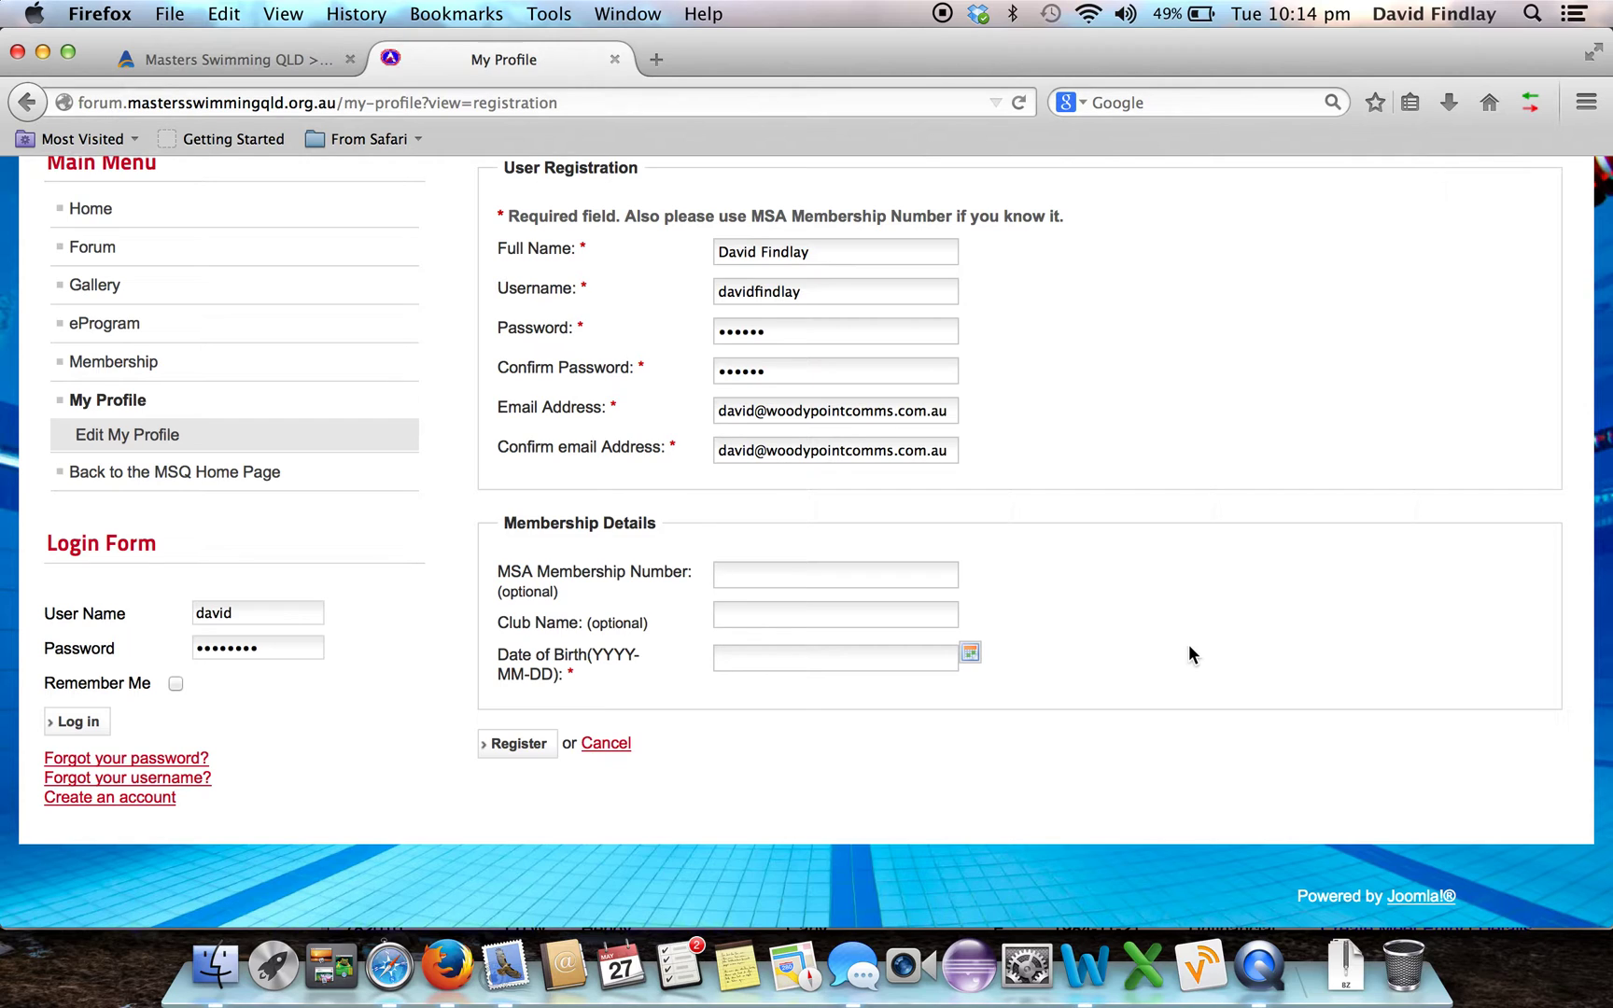
pyautogui.press('Tab')
pyautogui.write('Redcliffe')
pyautogui.press('Tab')
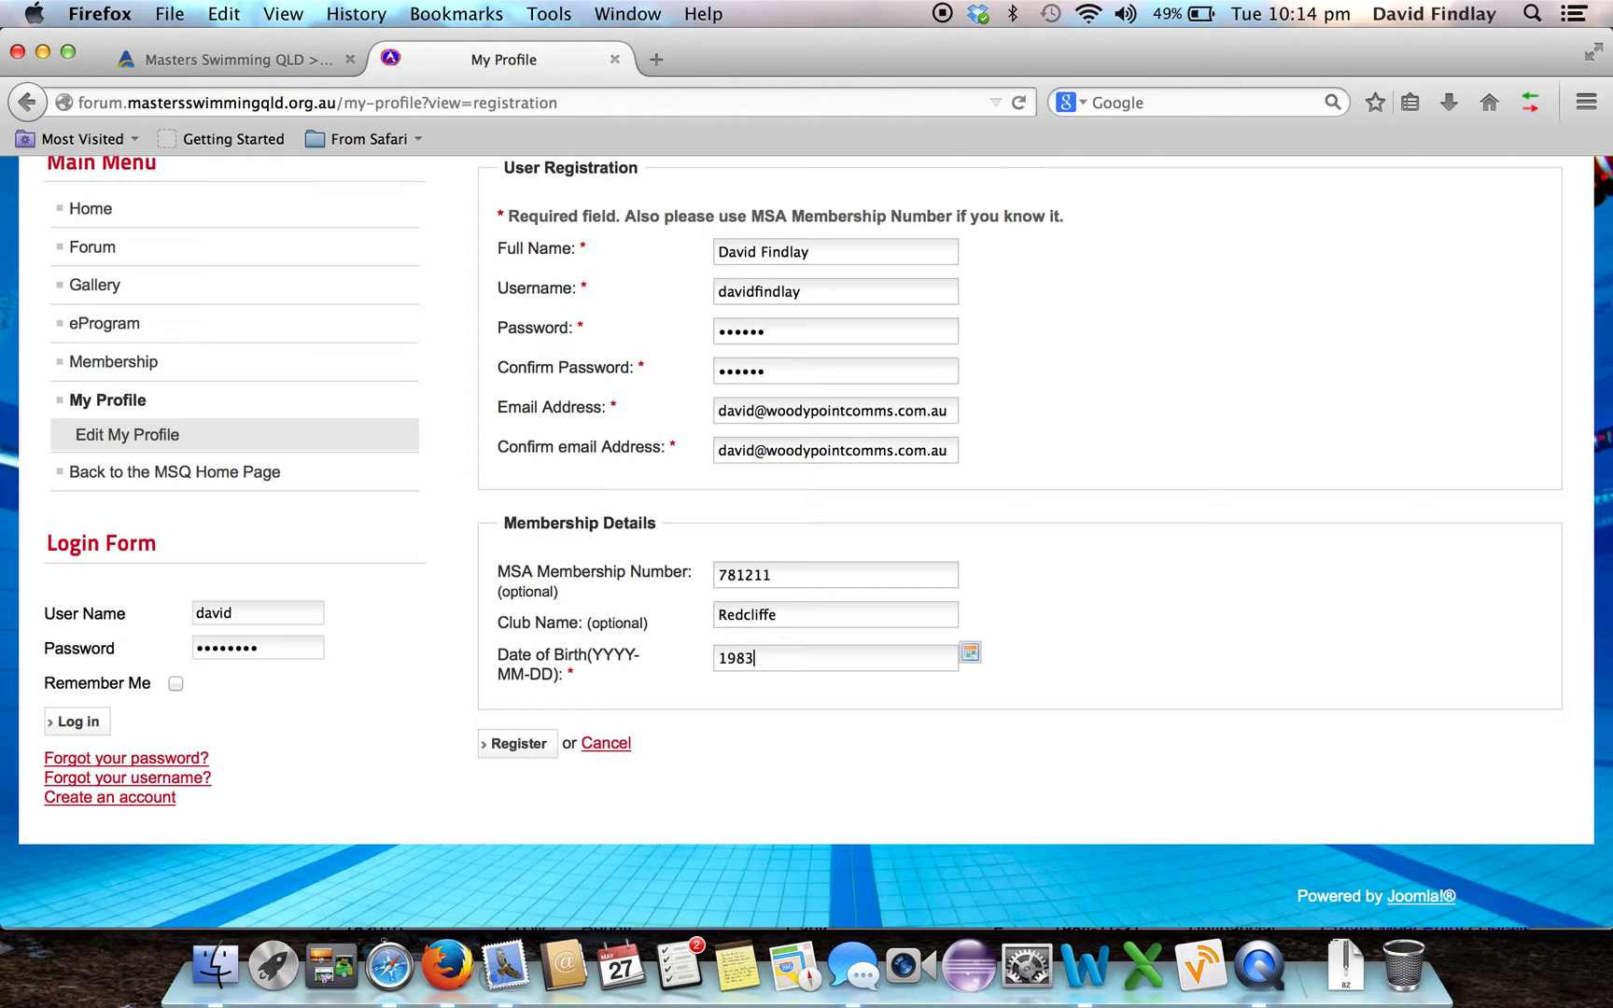
# Cancel registration, log in to the existing account with Remember Me ticked, and open Entry Manager
pyautogui.click(602, 744)
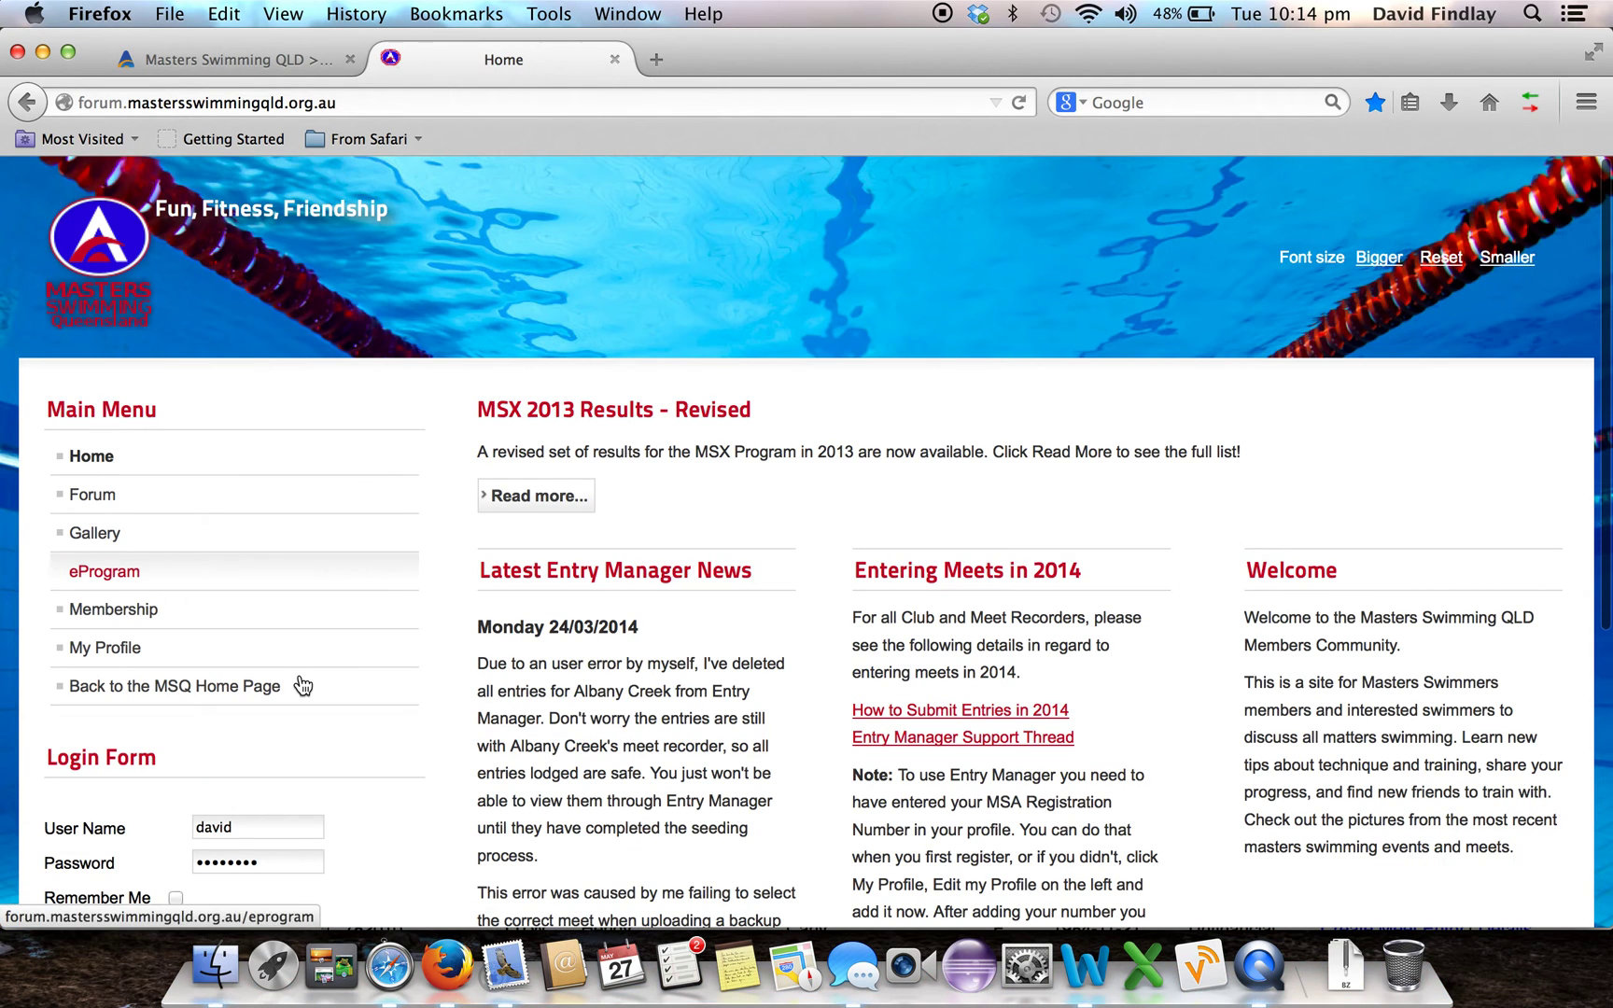
pyautogui.scroll(-3, 235, 850)
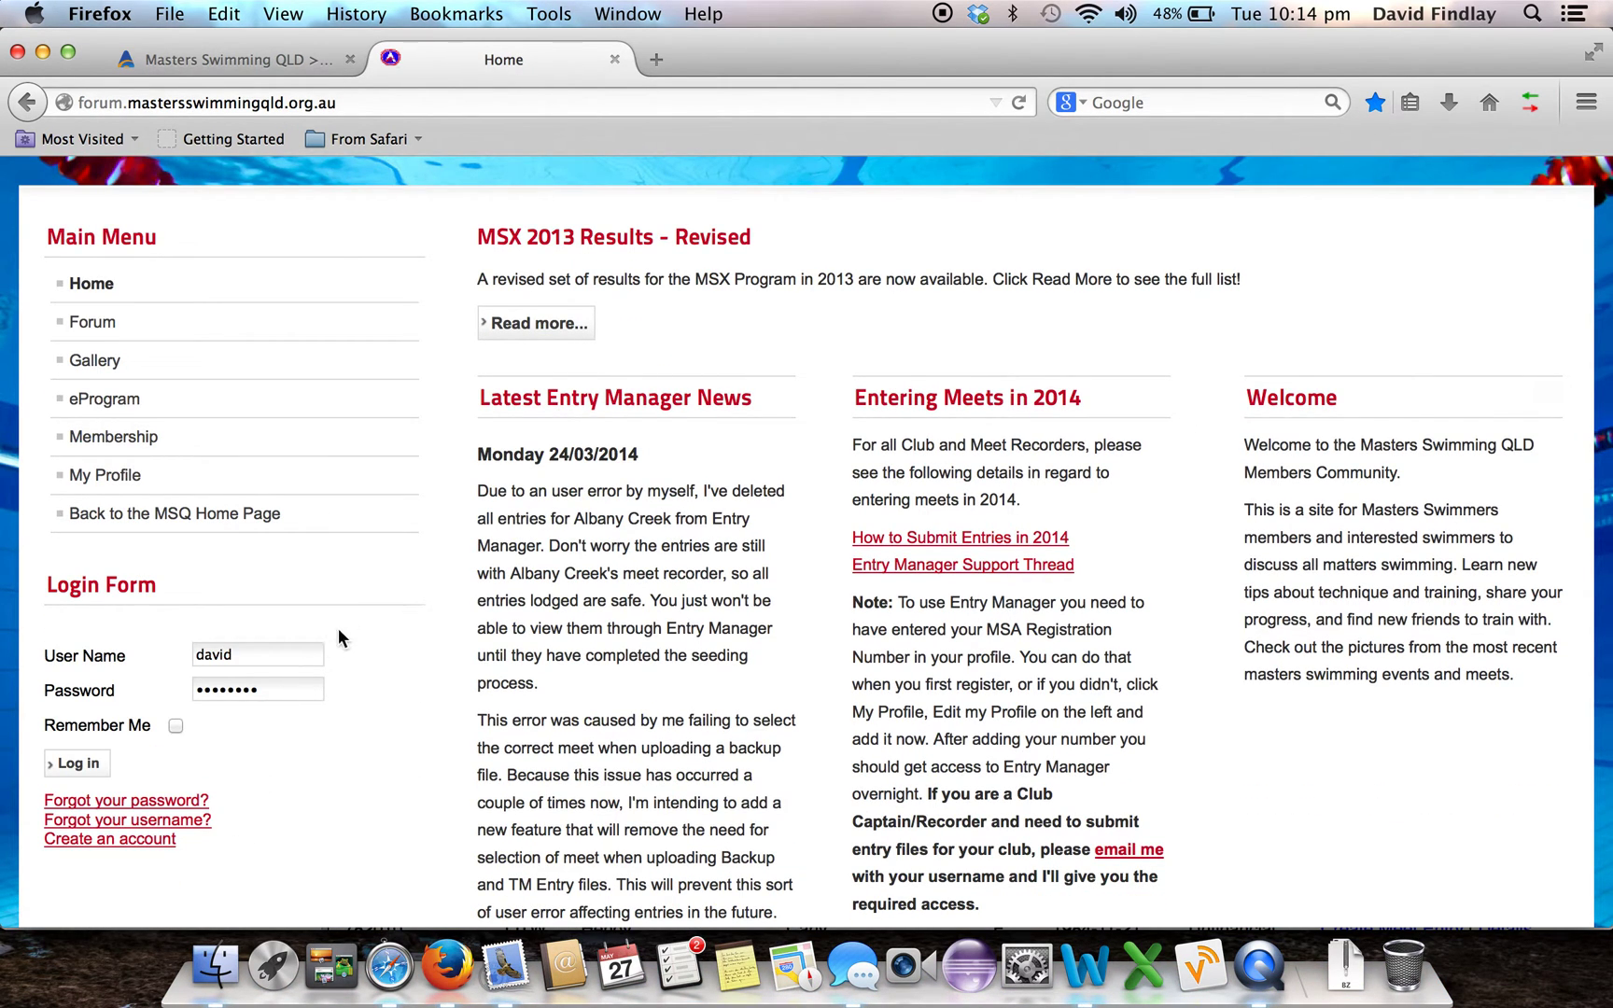
pyautogui.click(176, 726)
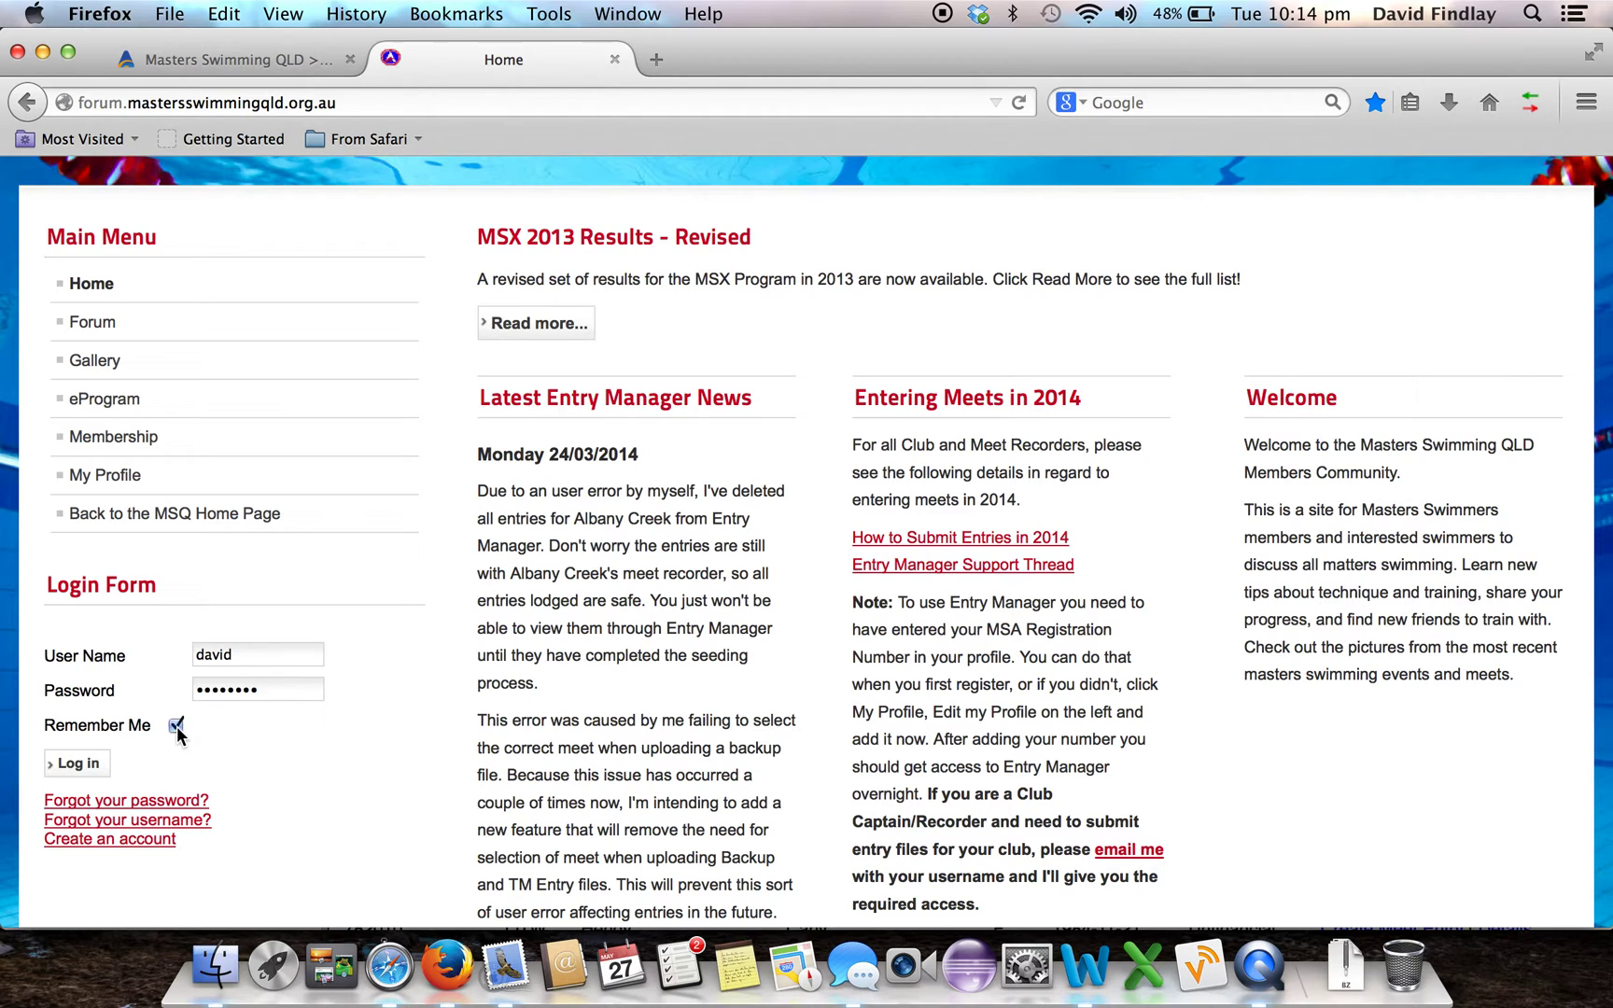
pyautogui.click(79, 767)
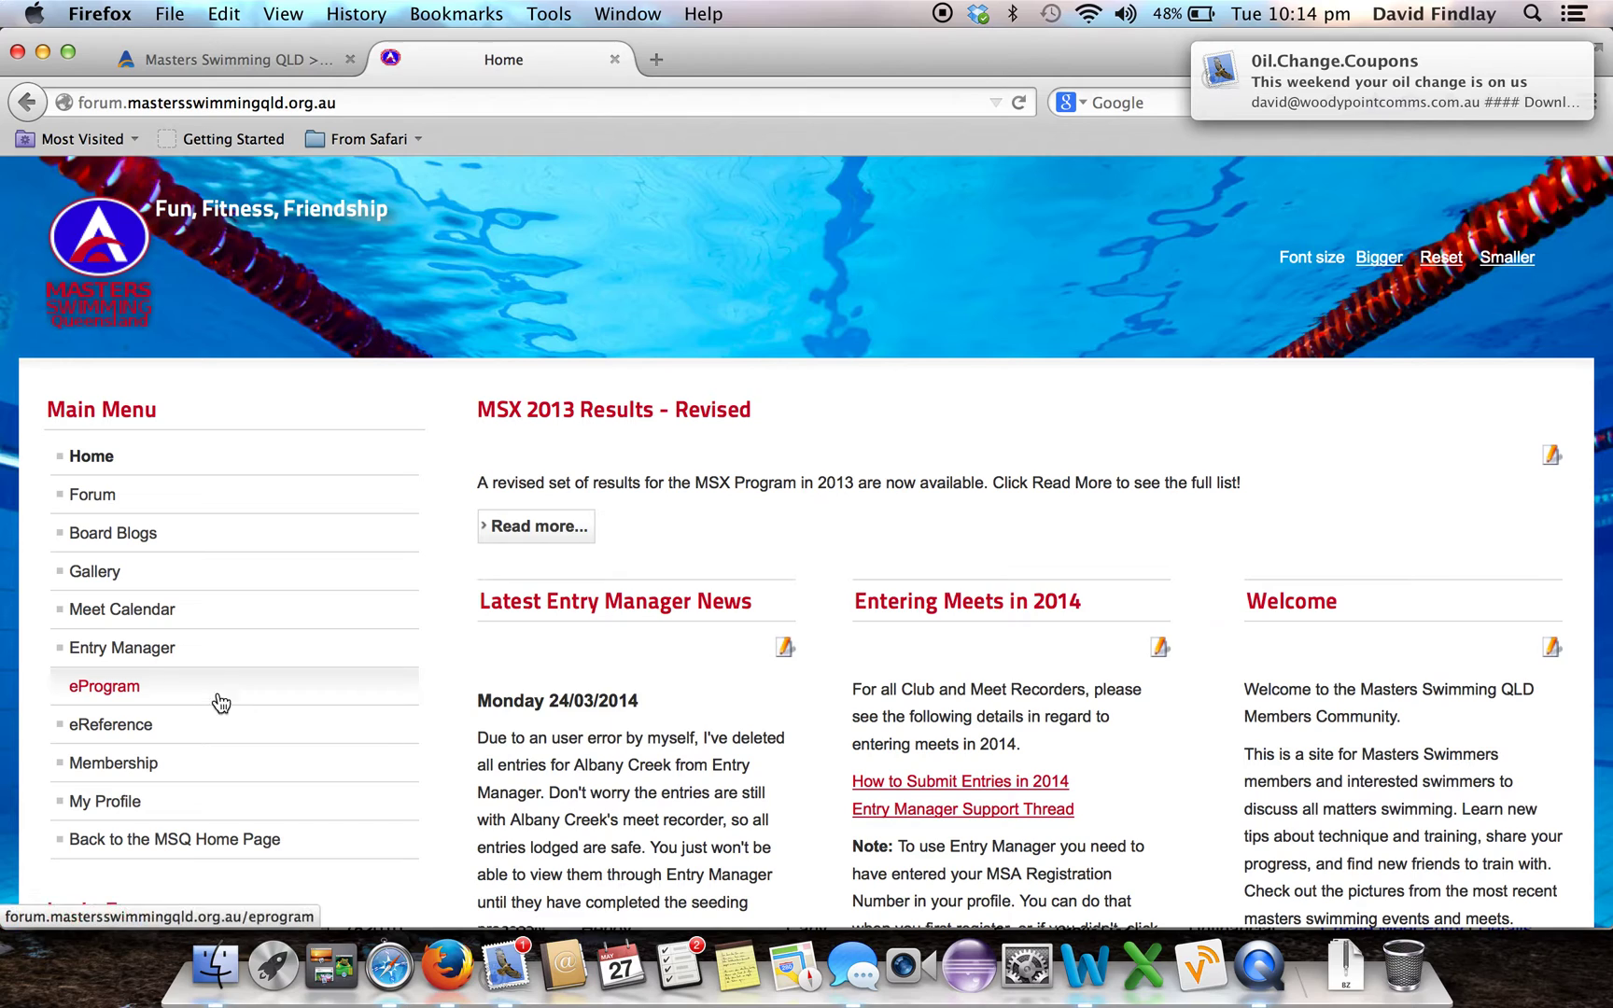
pyautogui.click(196, 659)
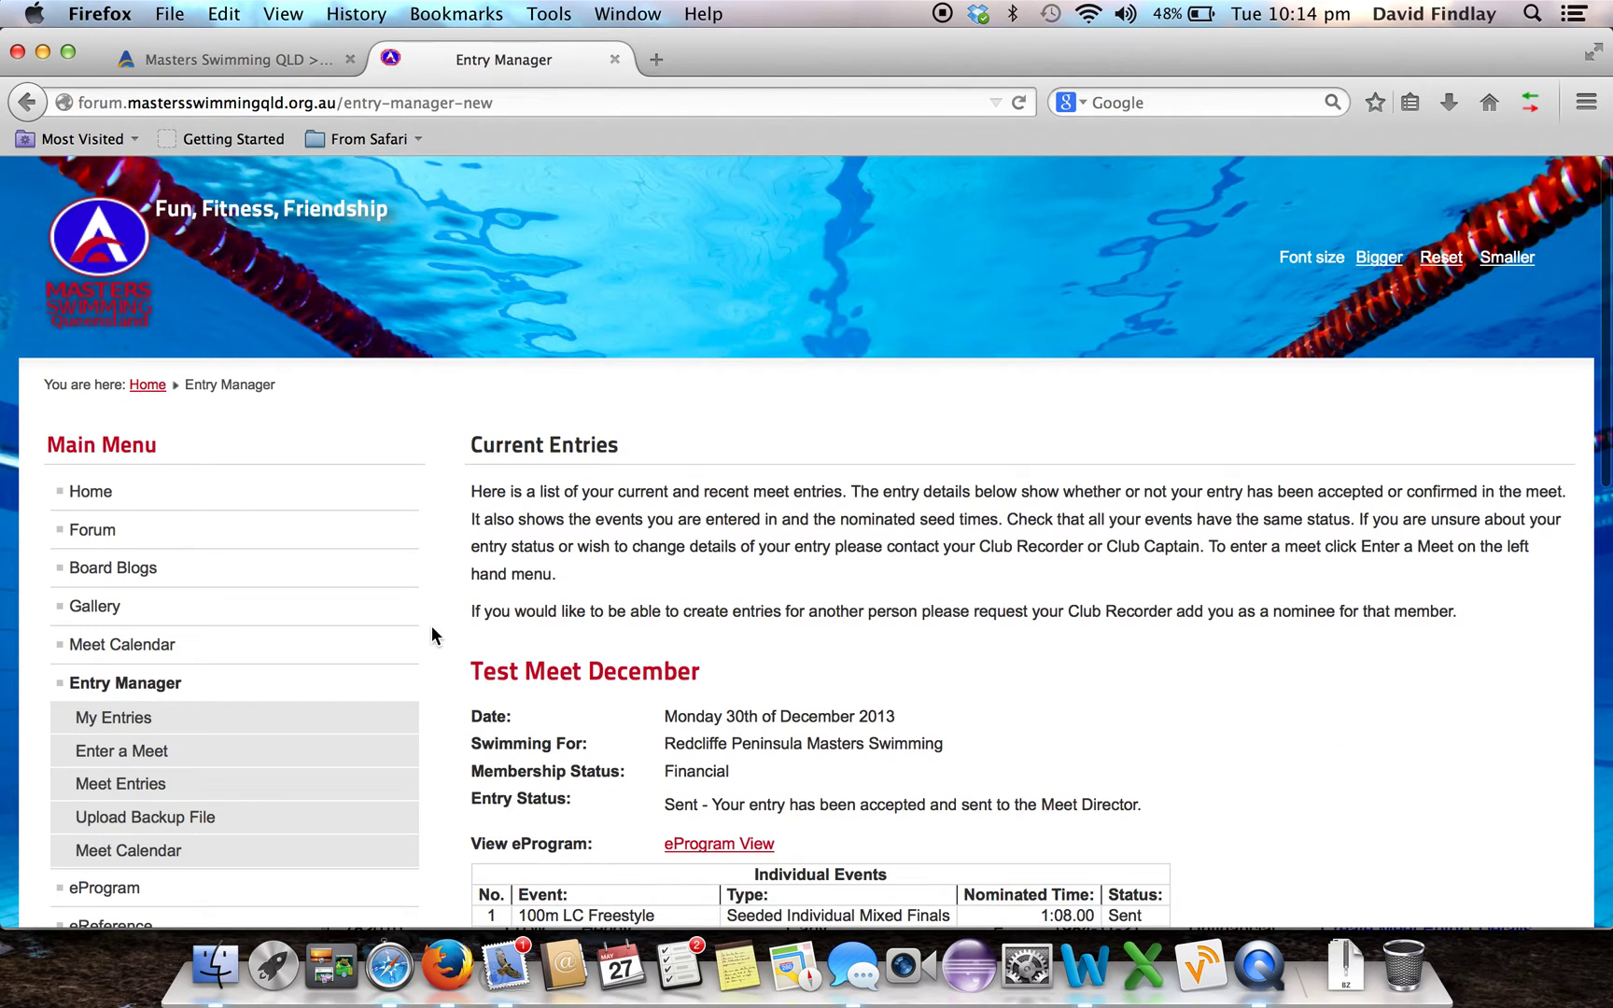
# Start a new meet entry for Moreton Bay Regional Swim Meet and continue to Step 2
pyautogui.click(306, 767)
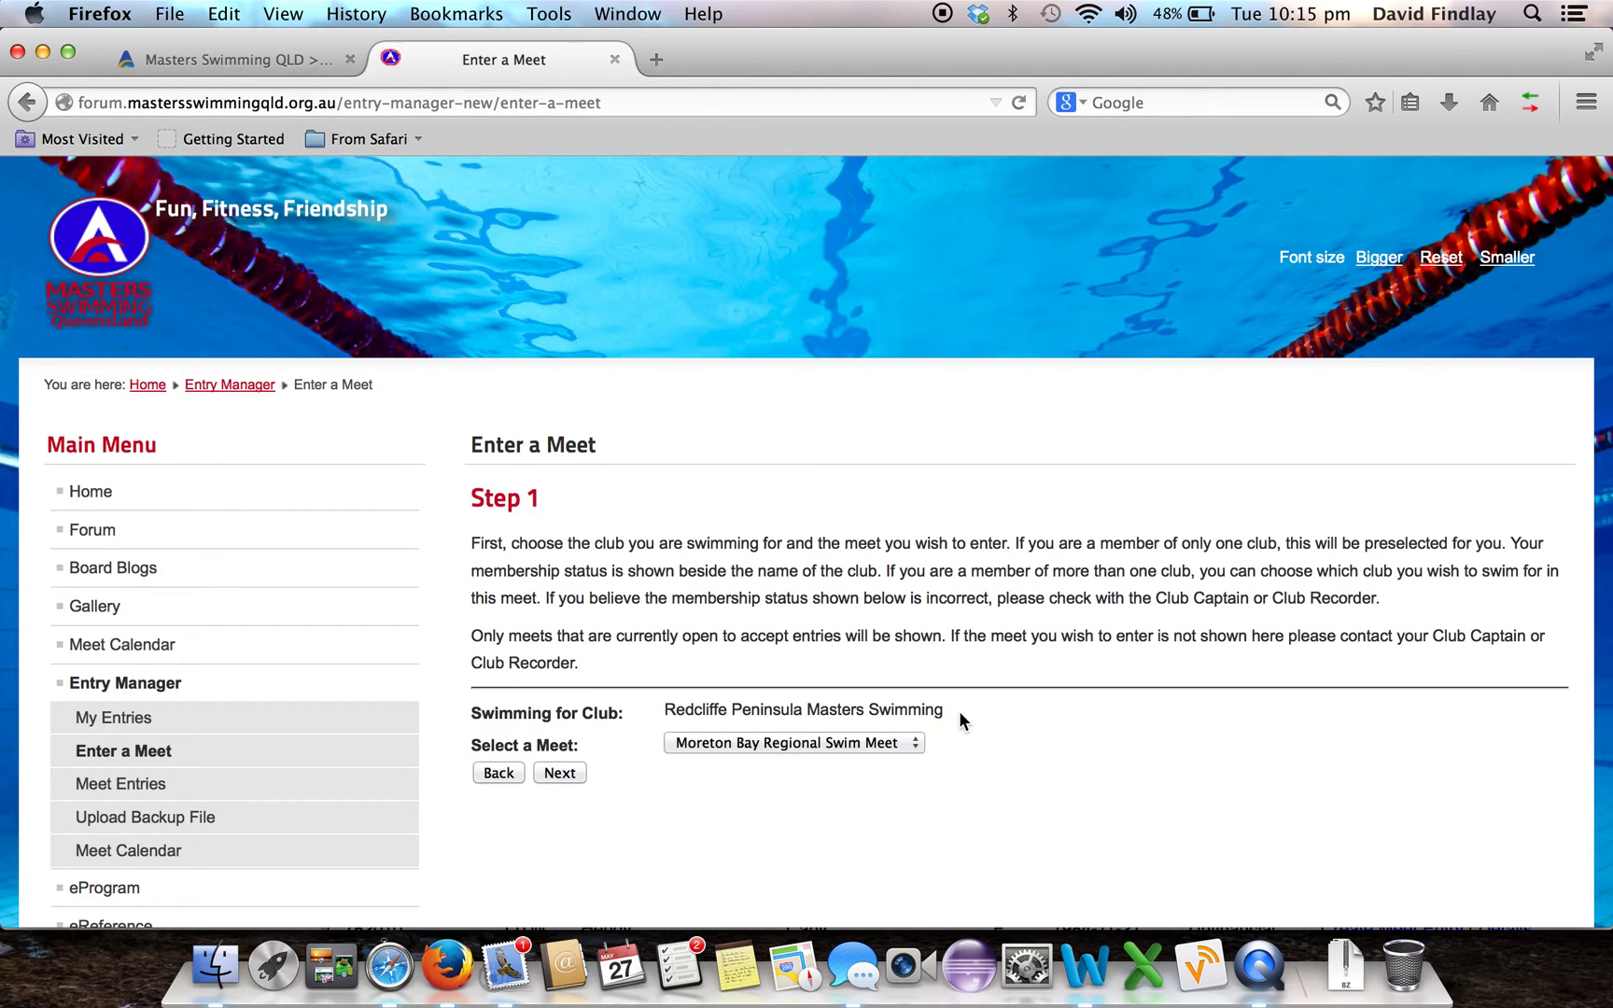
pyautogui.click(886, 742)
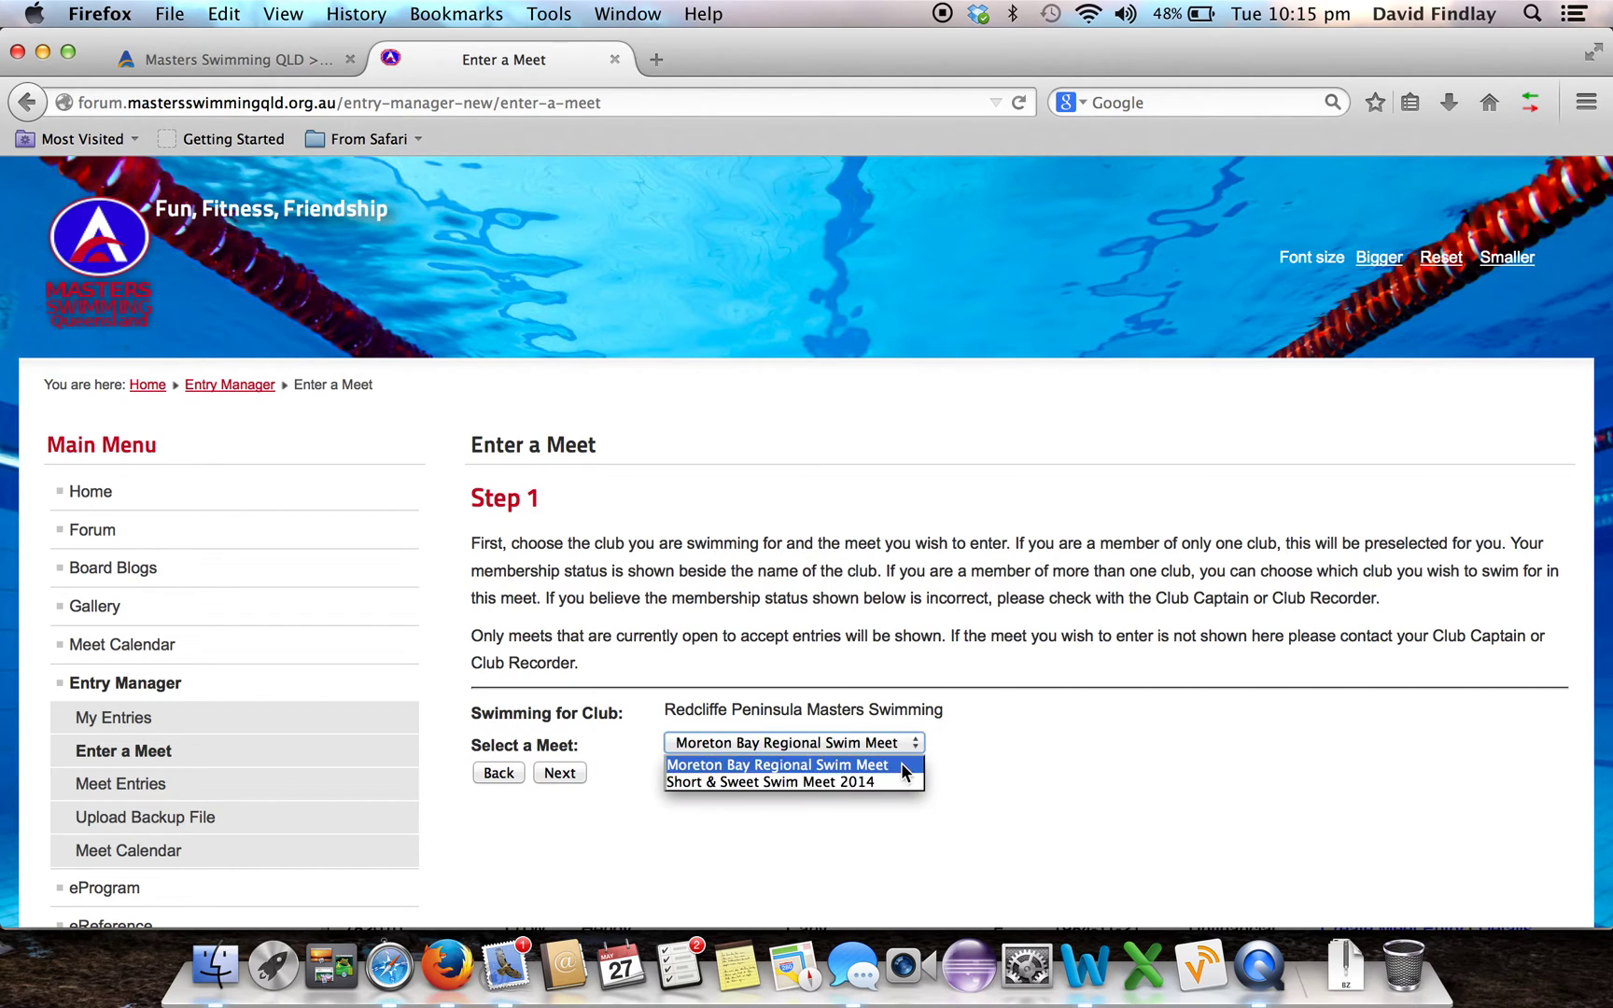
pyautogui.click(877, 765)
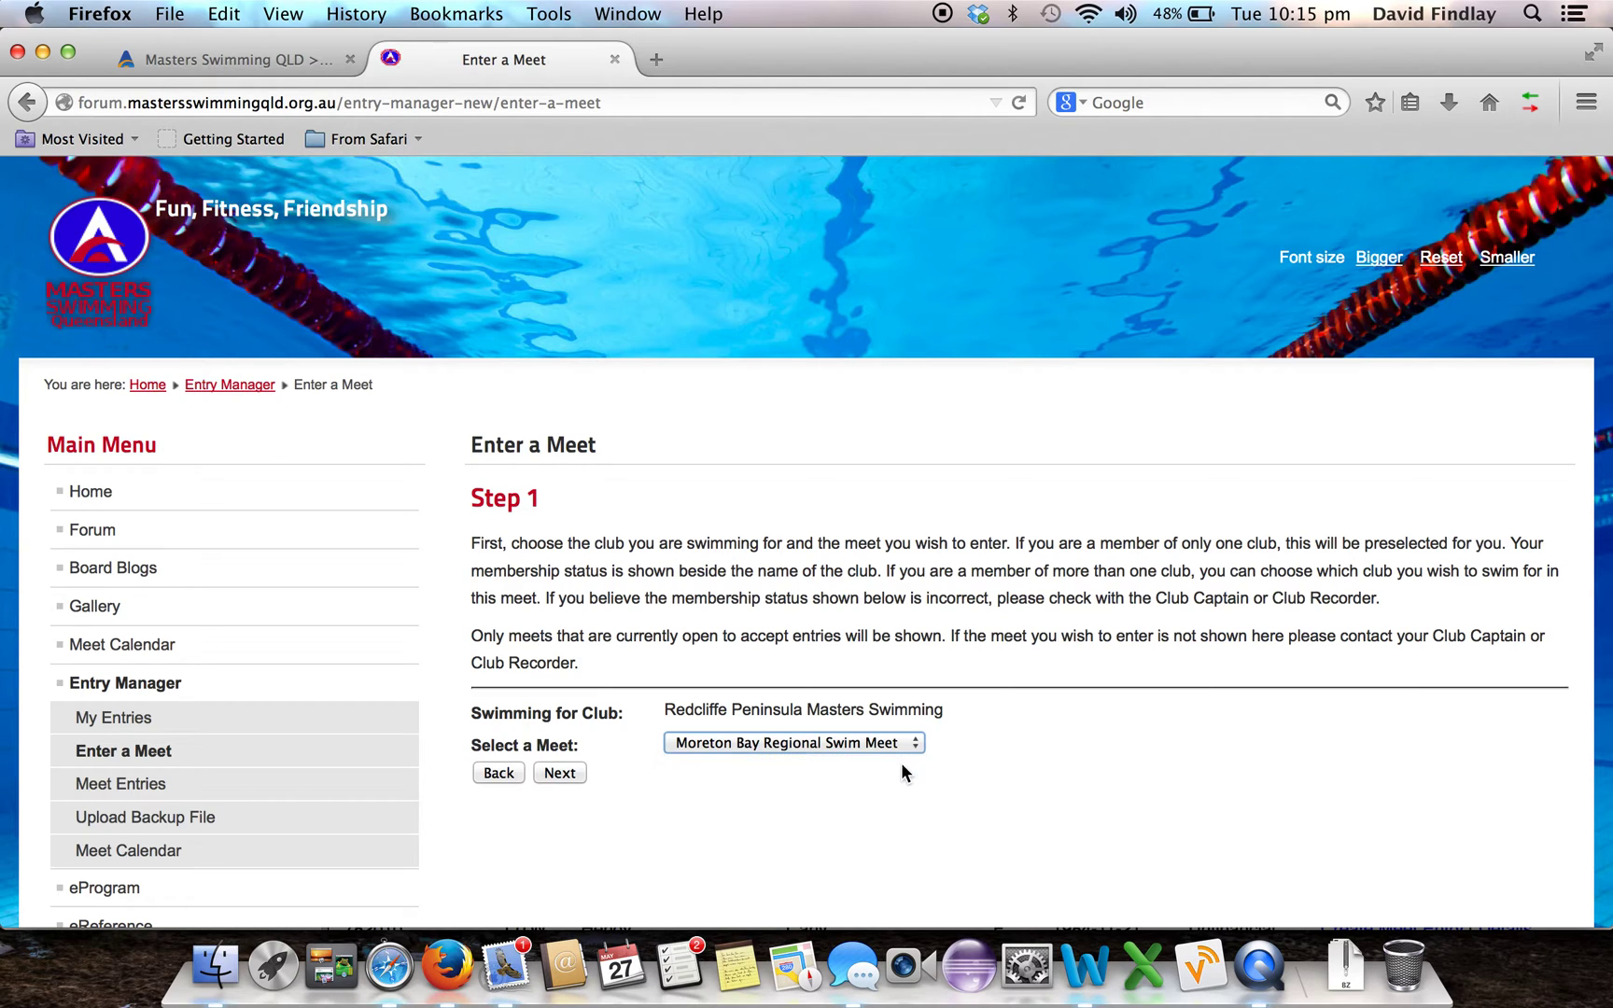
pyautogui.click(558, 773)
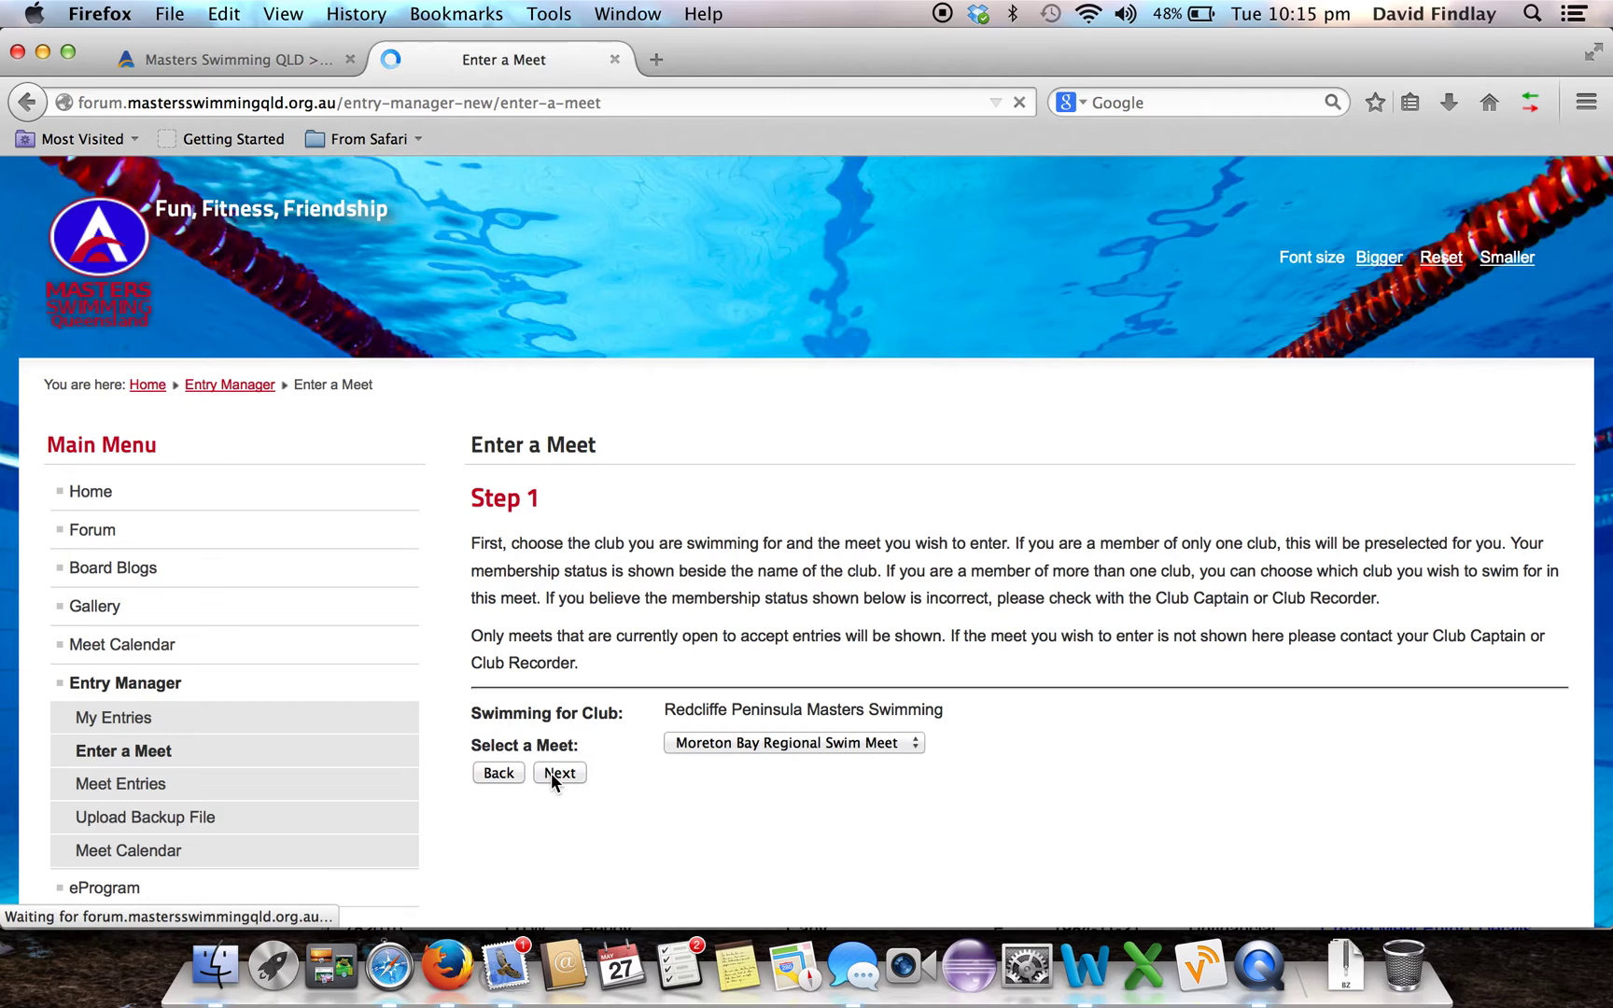
# Keep meals at 0 and tick events 9, 14, 15, 17 and 25 (Freestyle 400/200/100/50m, 200m Butterfly)
pyautogui.scroll(-5, 931, 630)
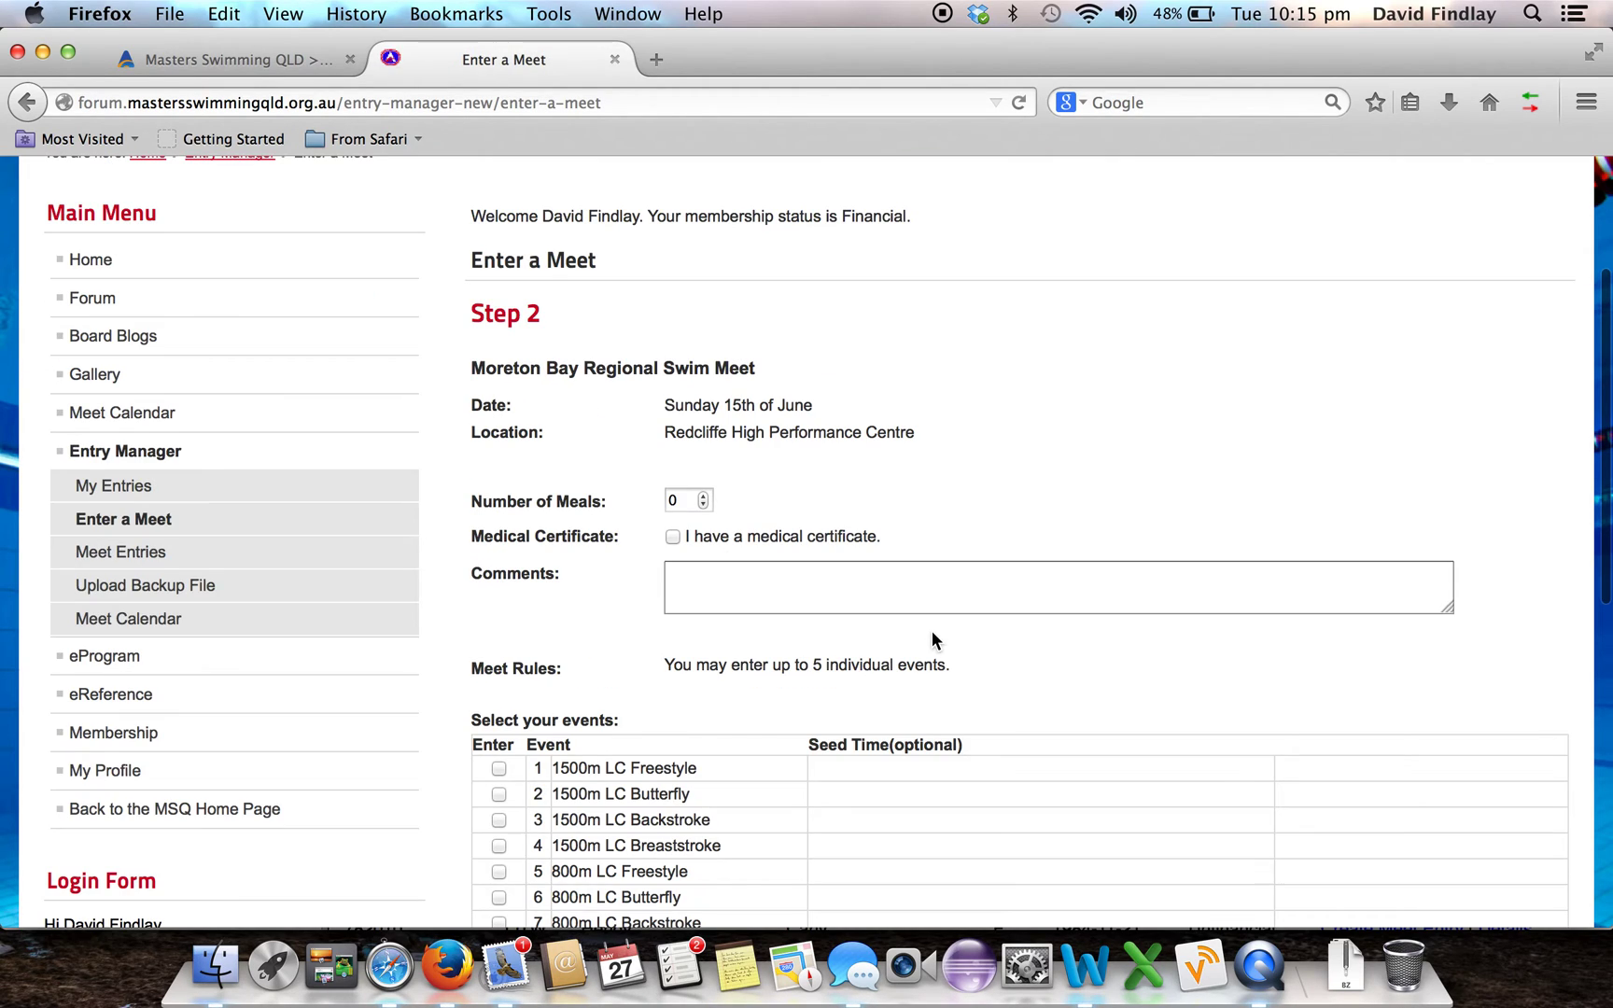
pyautogui.click(704, 497)
pyautogui.click(703, 506)
pyautogui.scroll(-6, 711, 653)
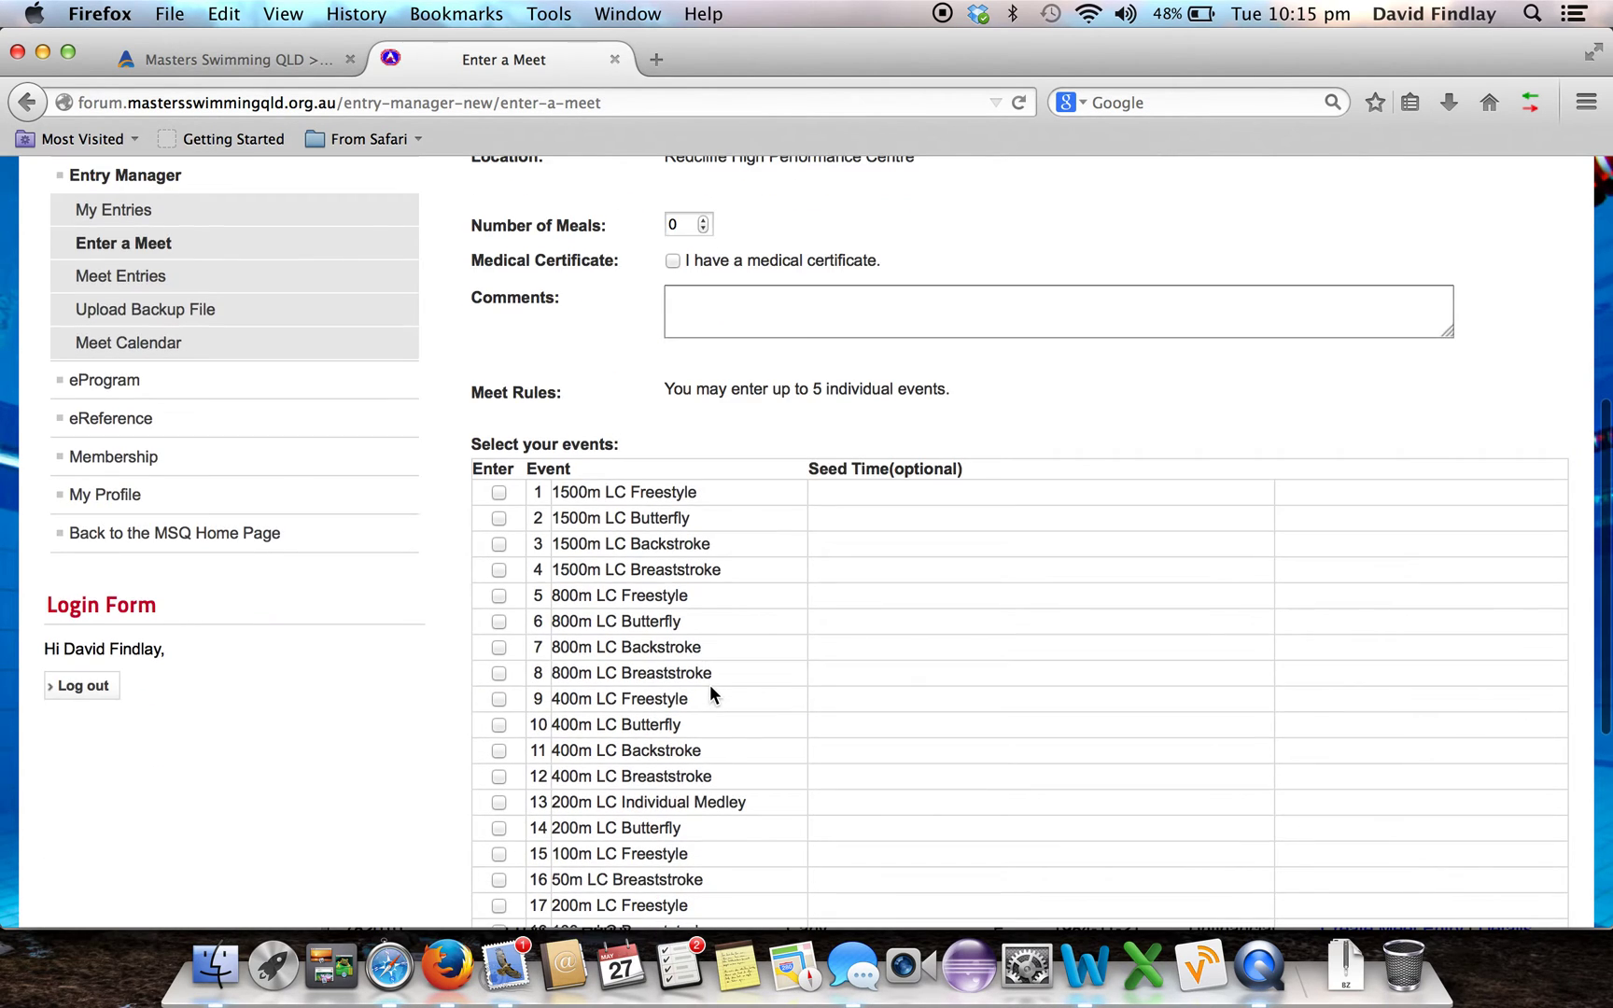
pyautogui.scroll(-5, 710, 689)
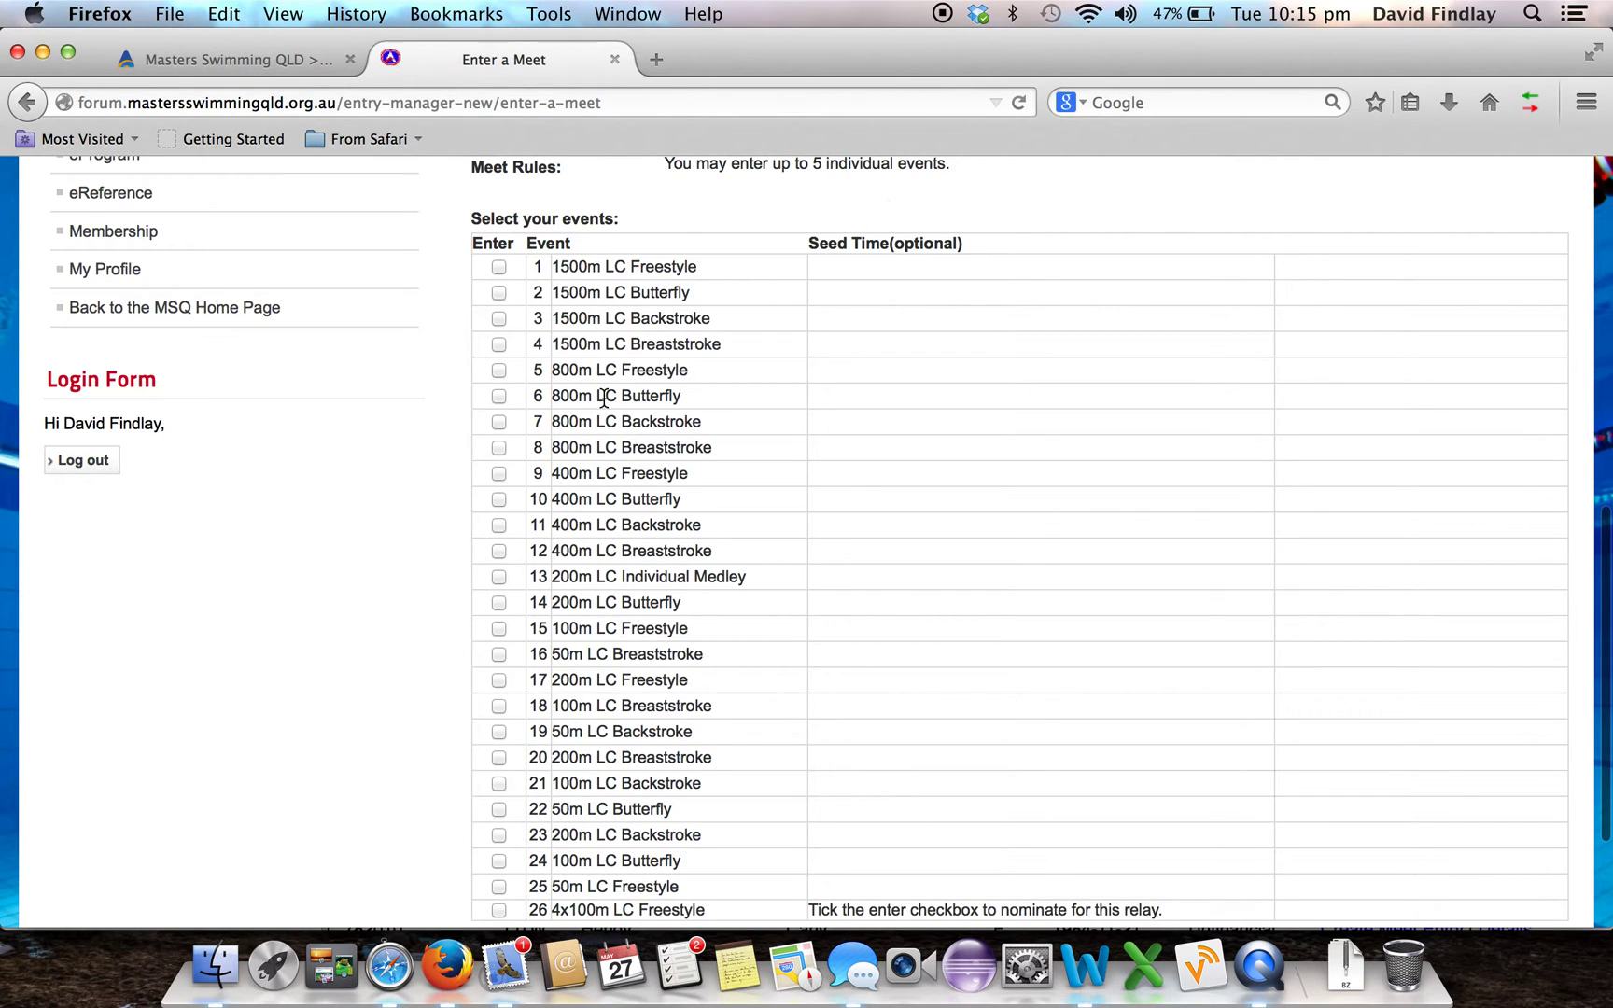
pyautogui.click(500, 474)
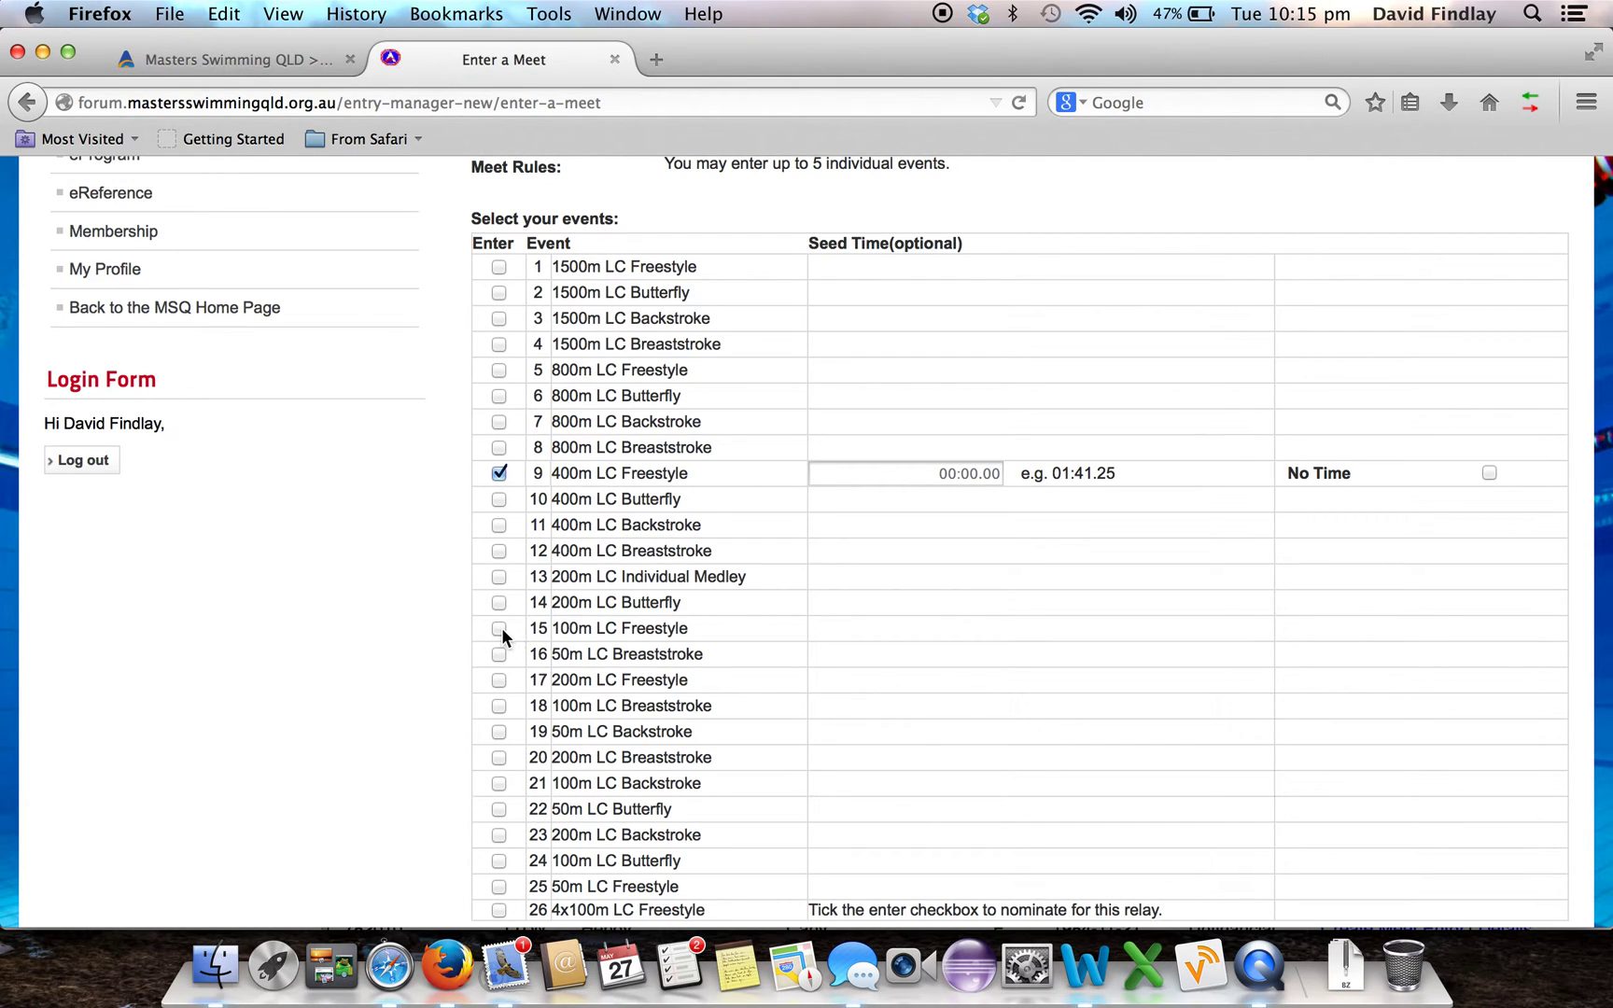
pyautogui.click(501, 627)
pyautogui.click(500, 602)
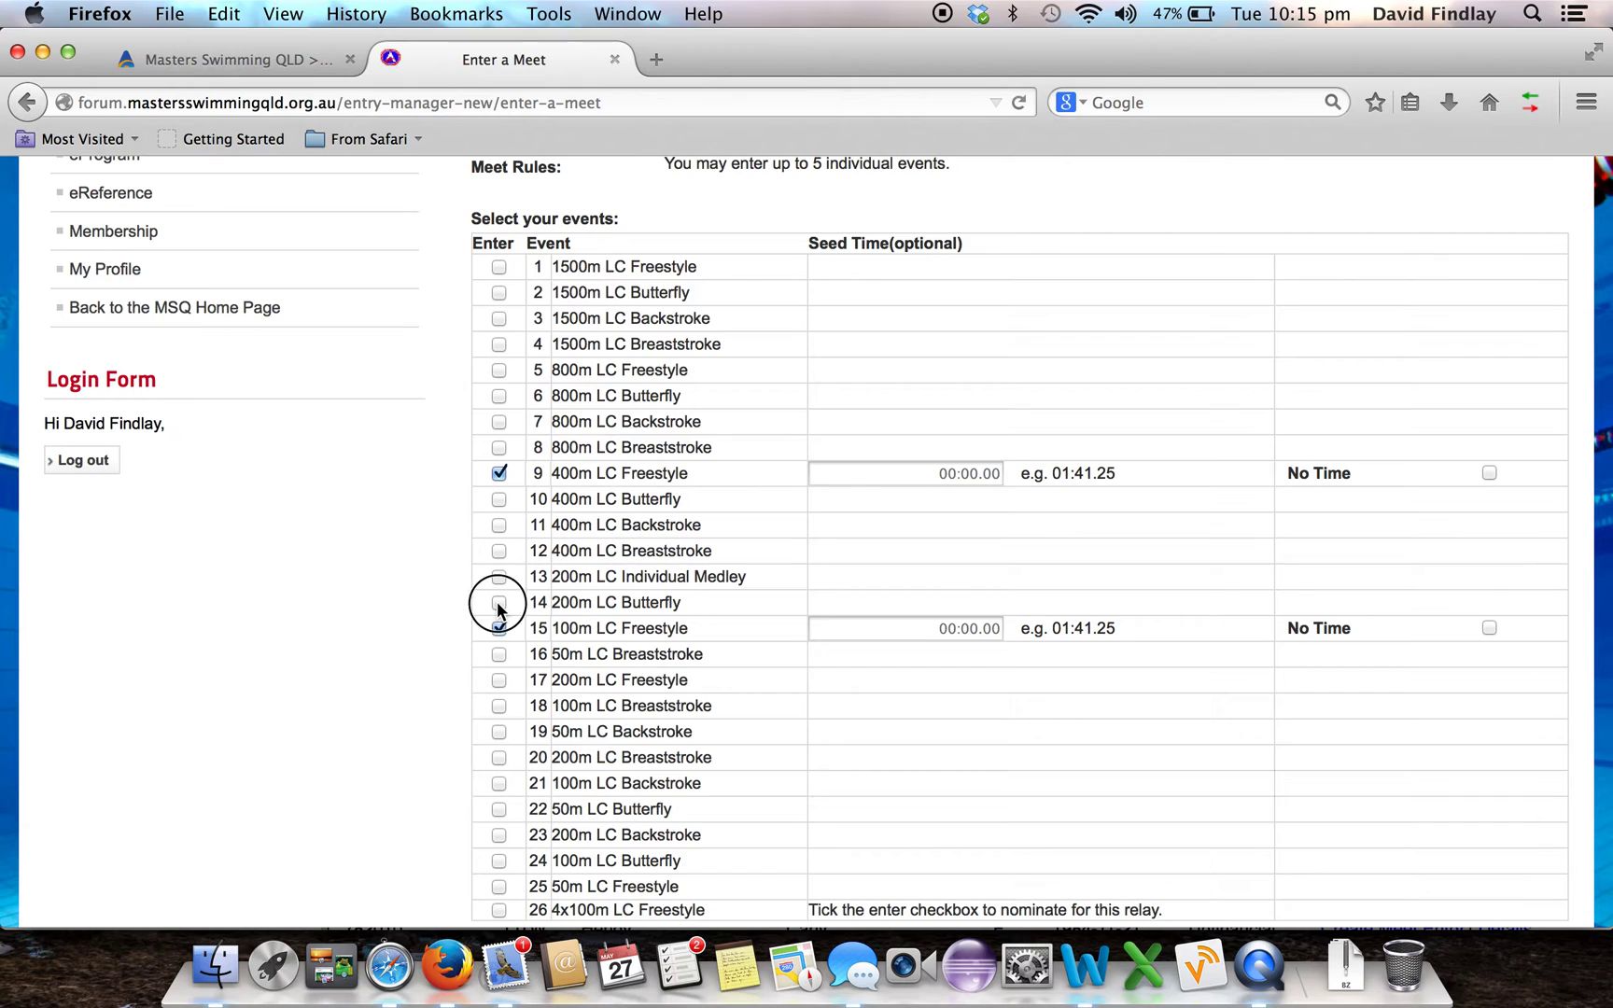
pyautogui.click(500, 681)
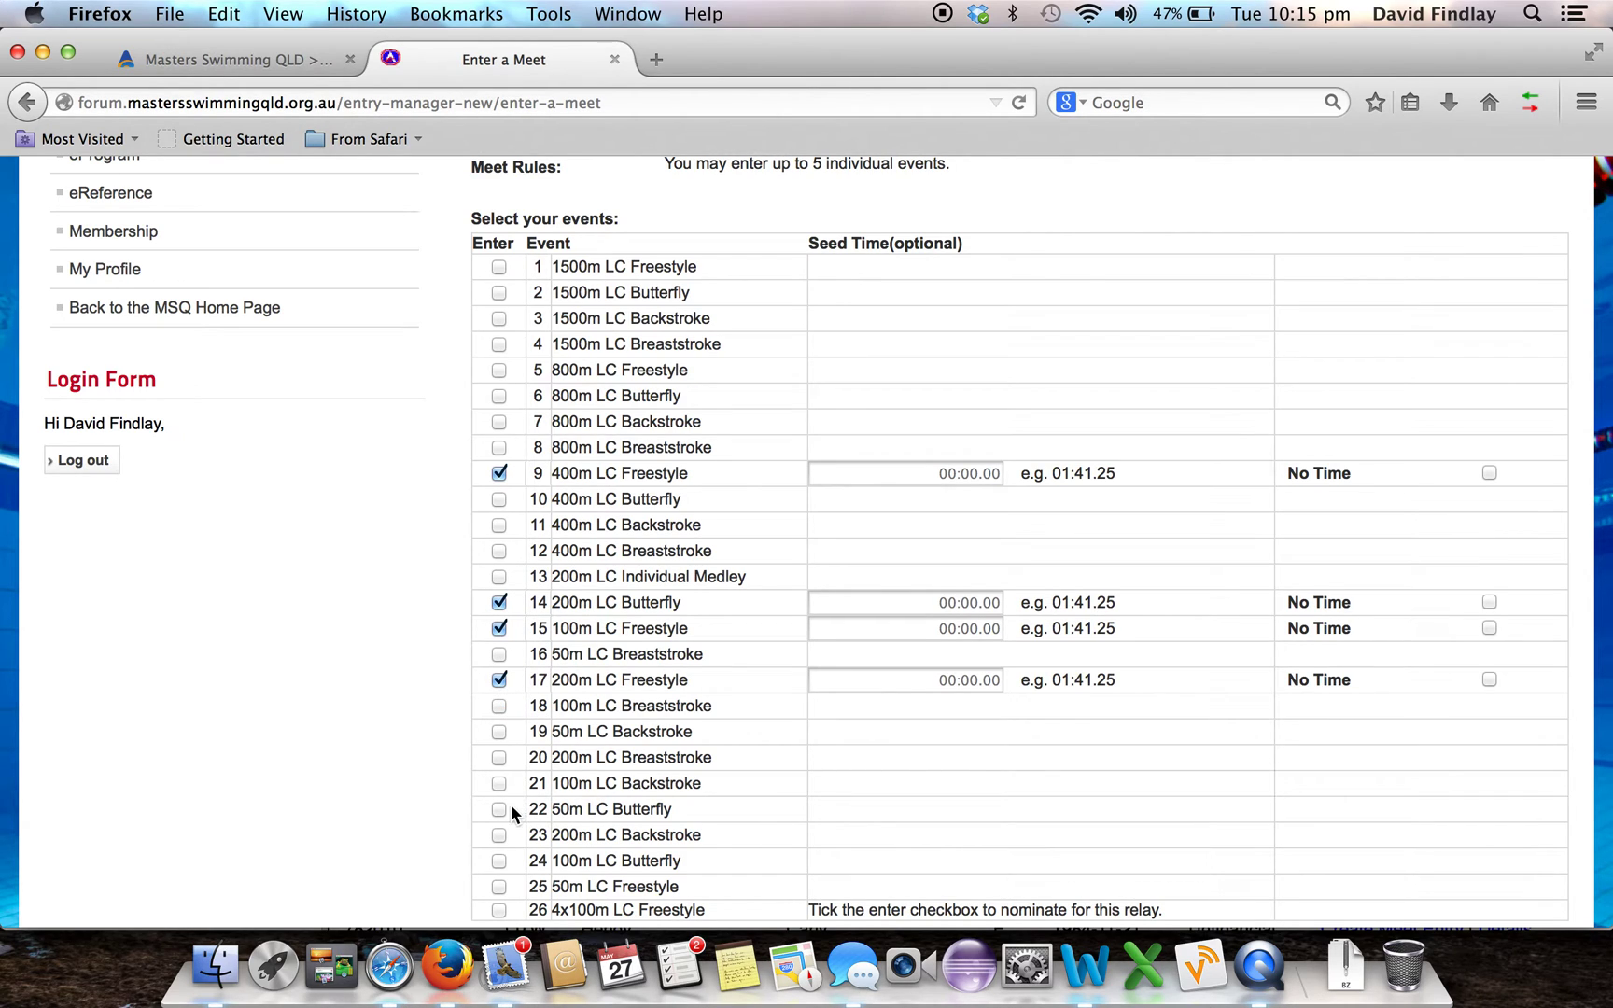
pyautogui.click(500, 887)
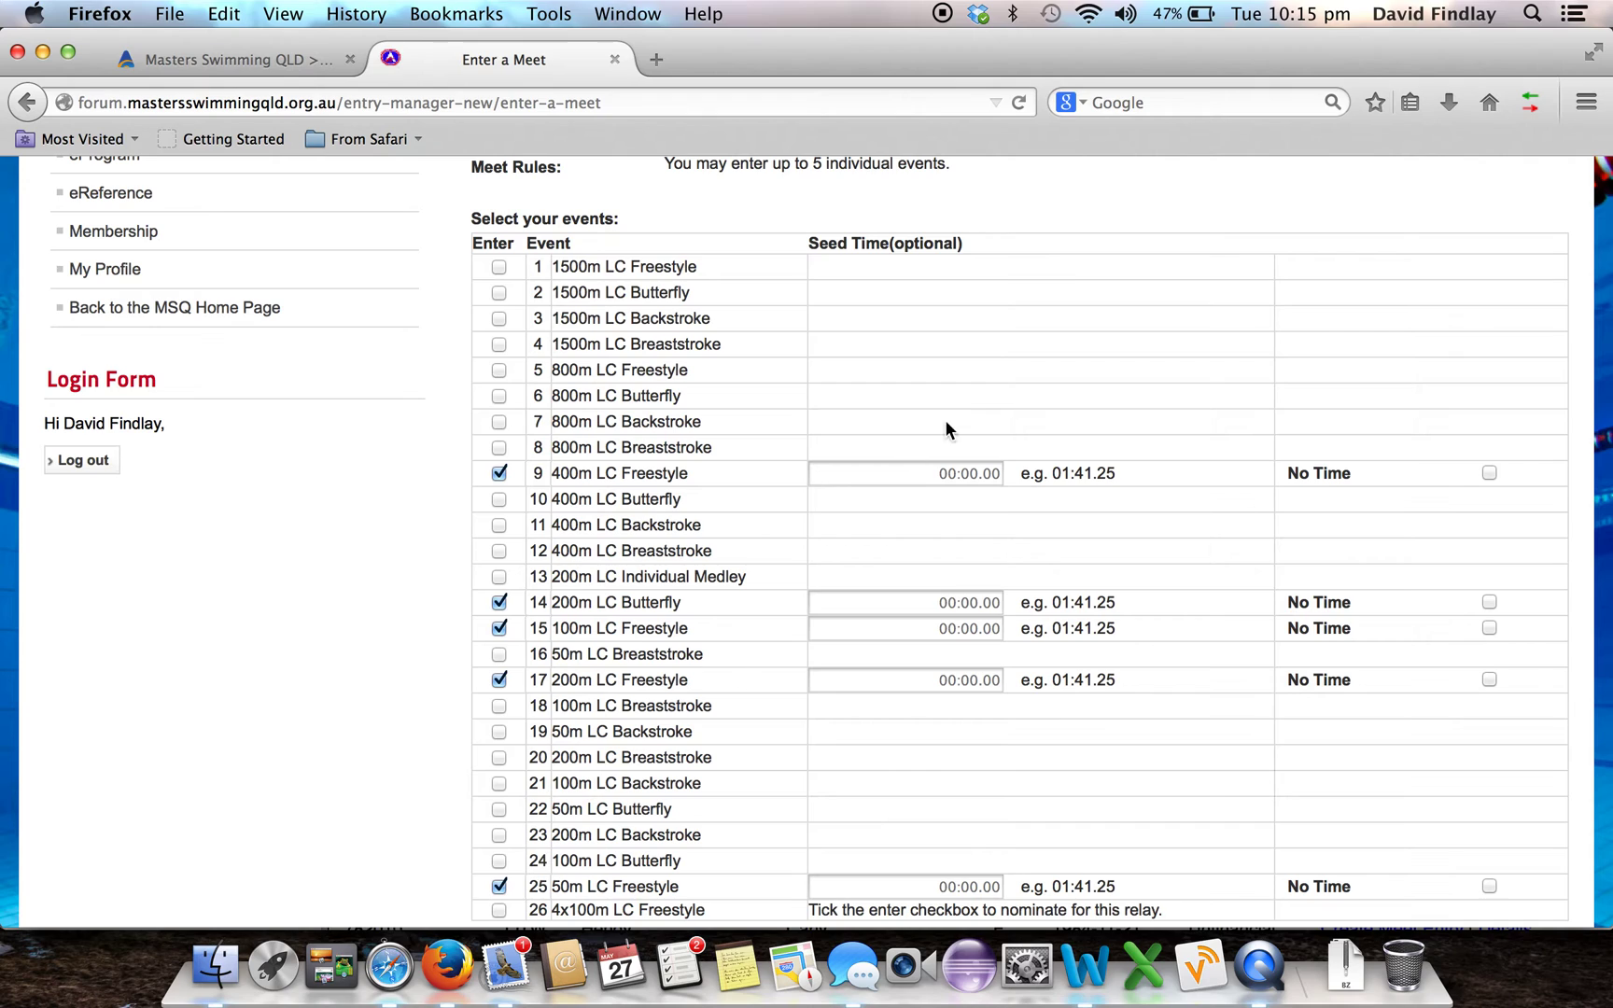
# Mark 400m Freestyle as No Time, seed 200m Butterfly at 3:15.00 and 100m Freestyle at 1:20.00
pyautogui.click(1488, 473)
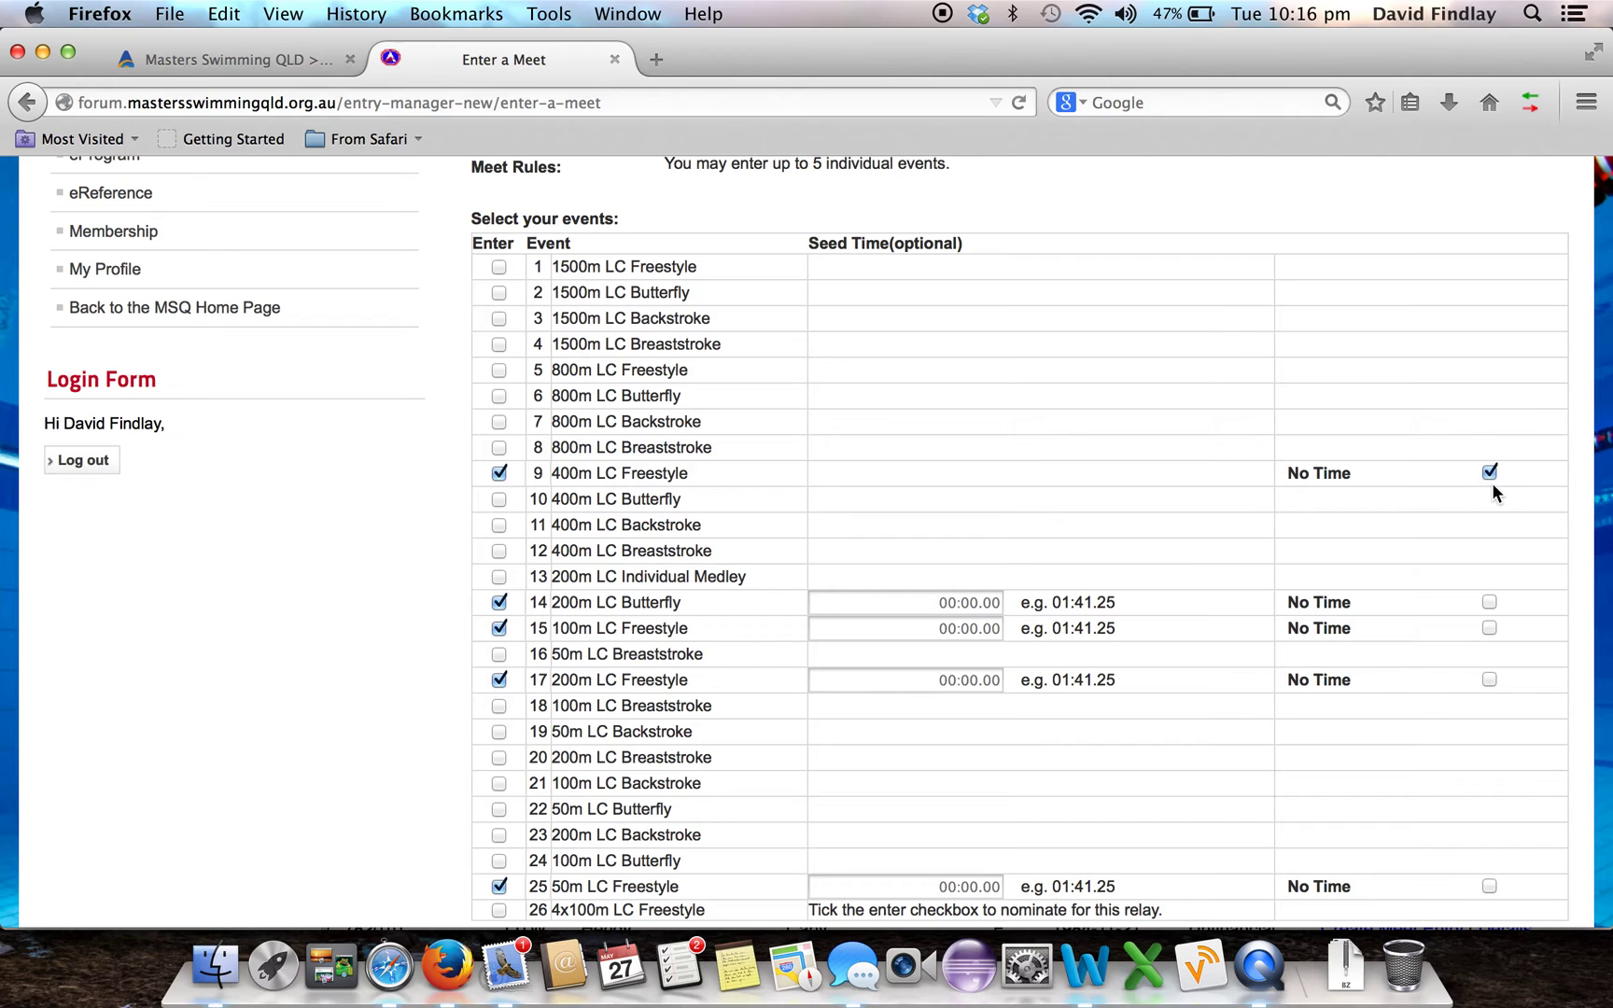
pyautogui.click(944, 602)
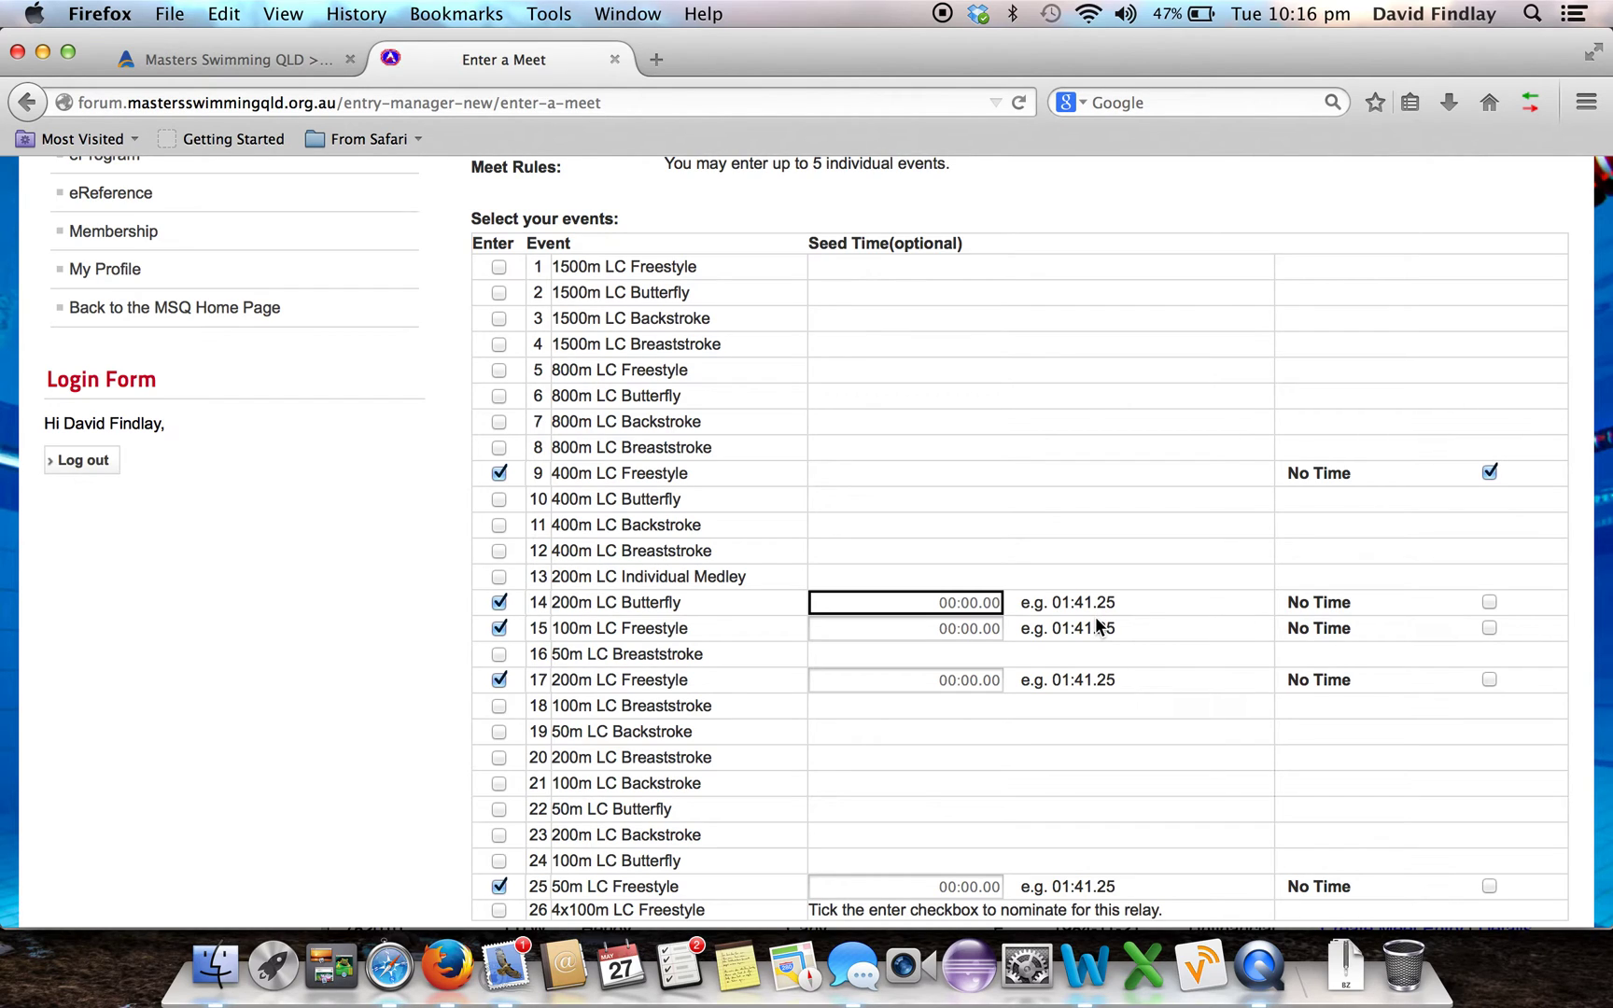
pyautogui.write('3')
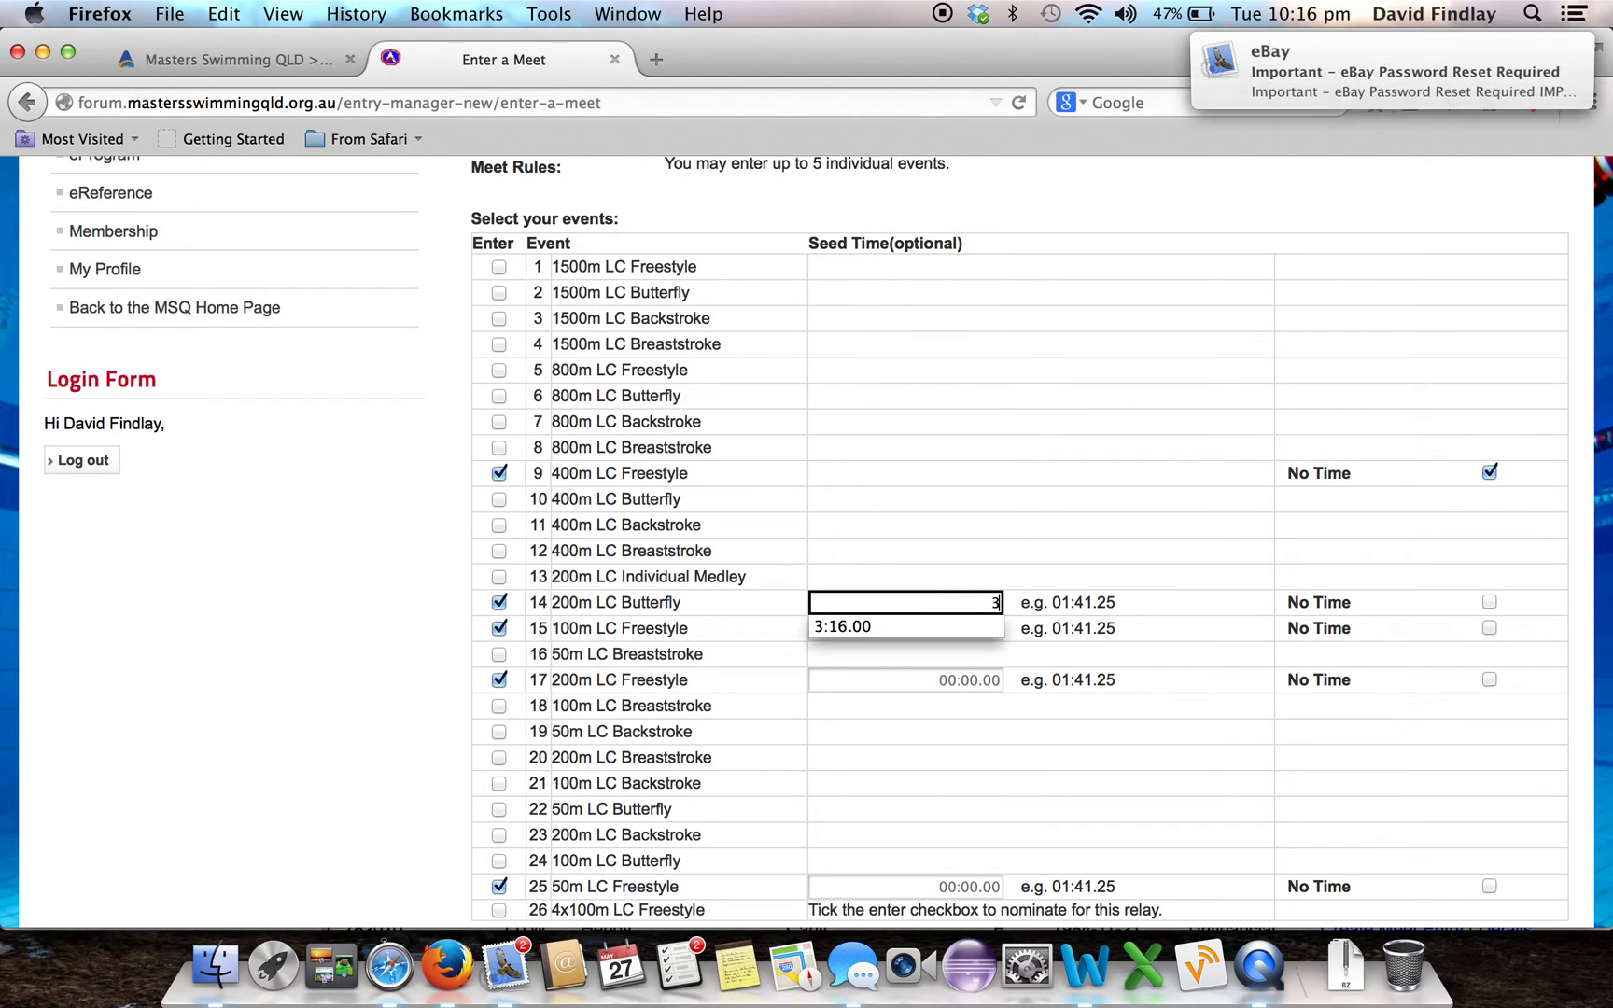
pyautogui.write(':15.00')
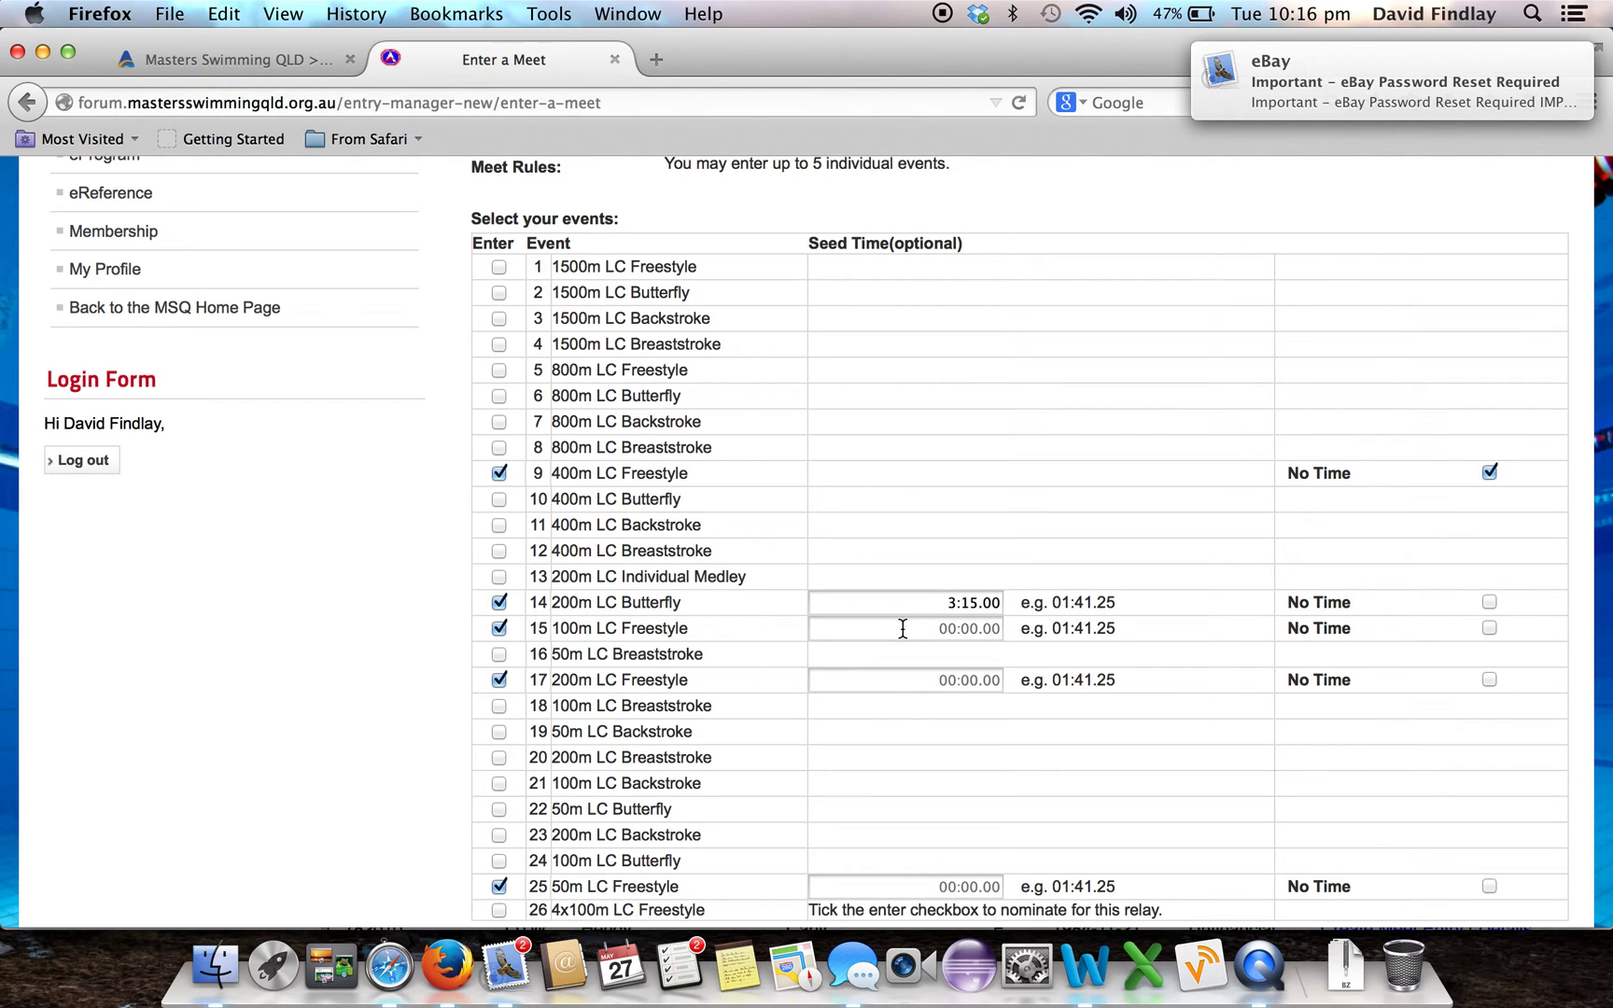
pyautogui.click(902, 627)
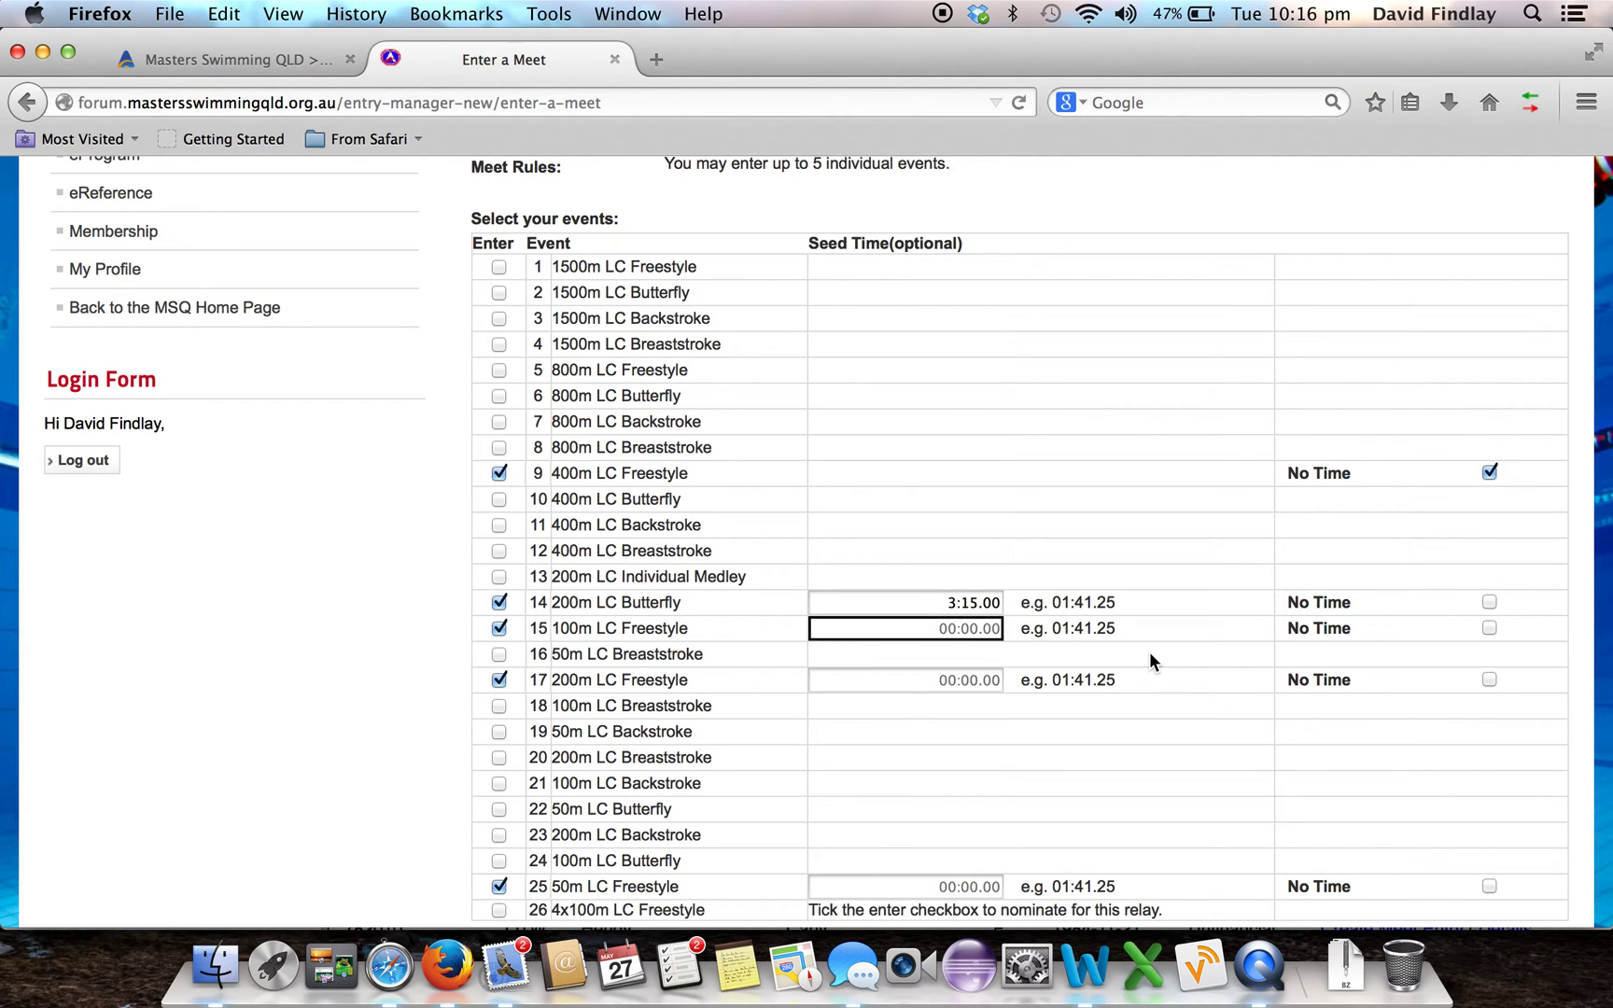
pyautogui.write('1')
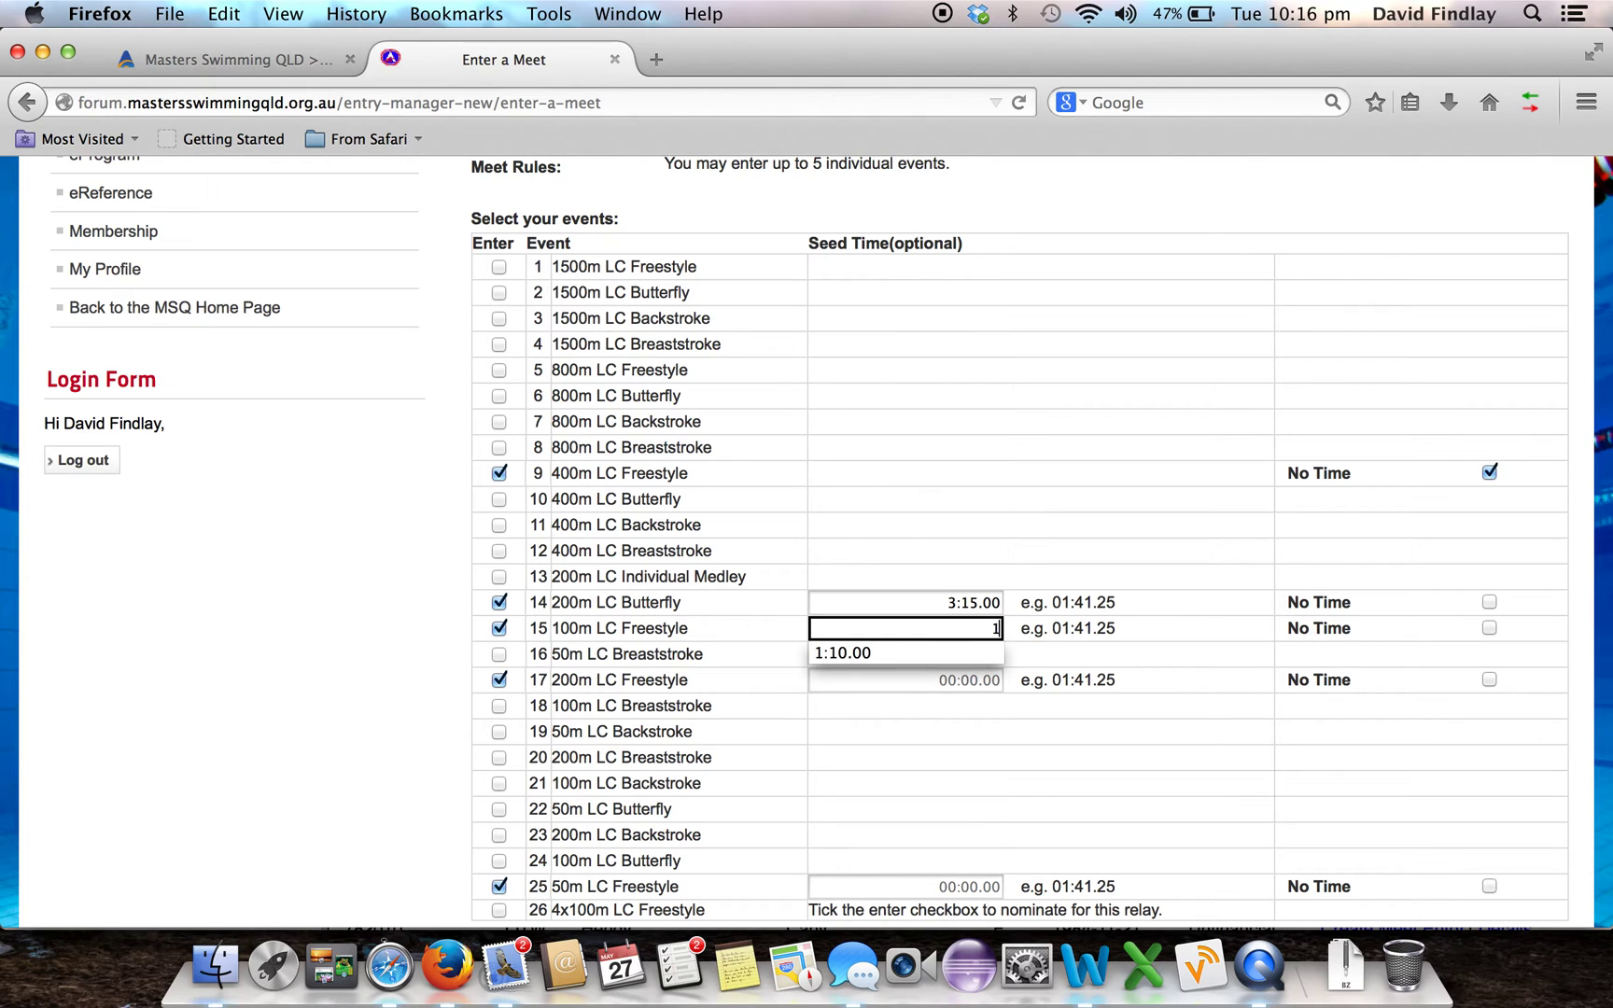
pyautogui.write(':20.00')
pyautogui.click(1161, 722)
# Seed 200m Freestyle at 3:05.00 and 50m Freestyle at 0:32.00
pyautogui.click(935, 678)
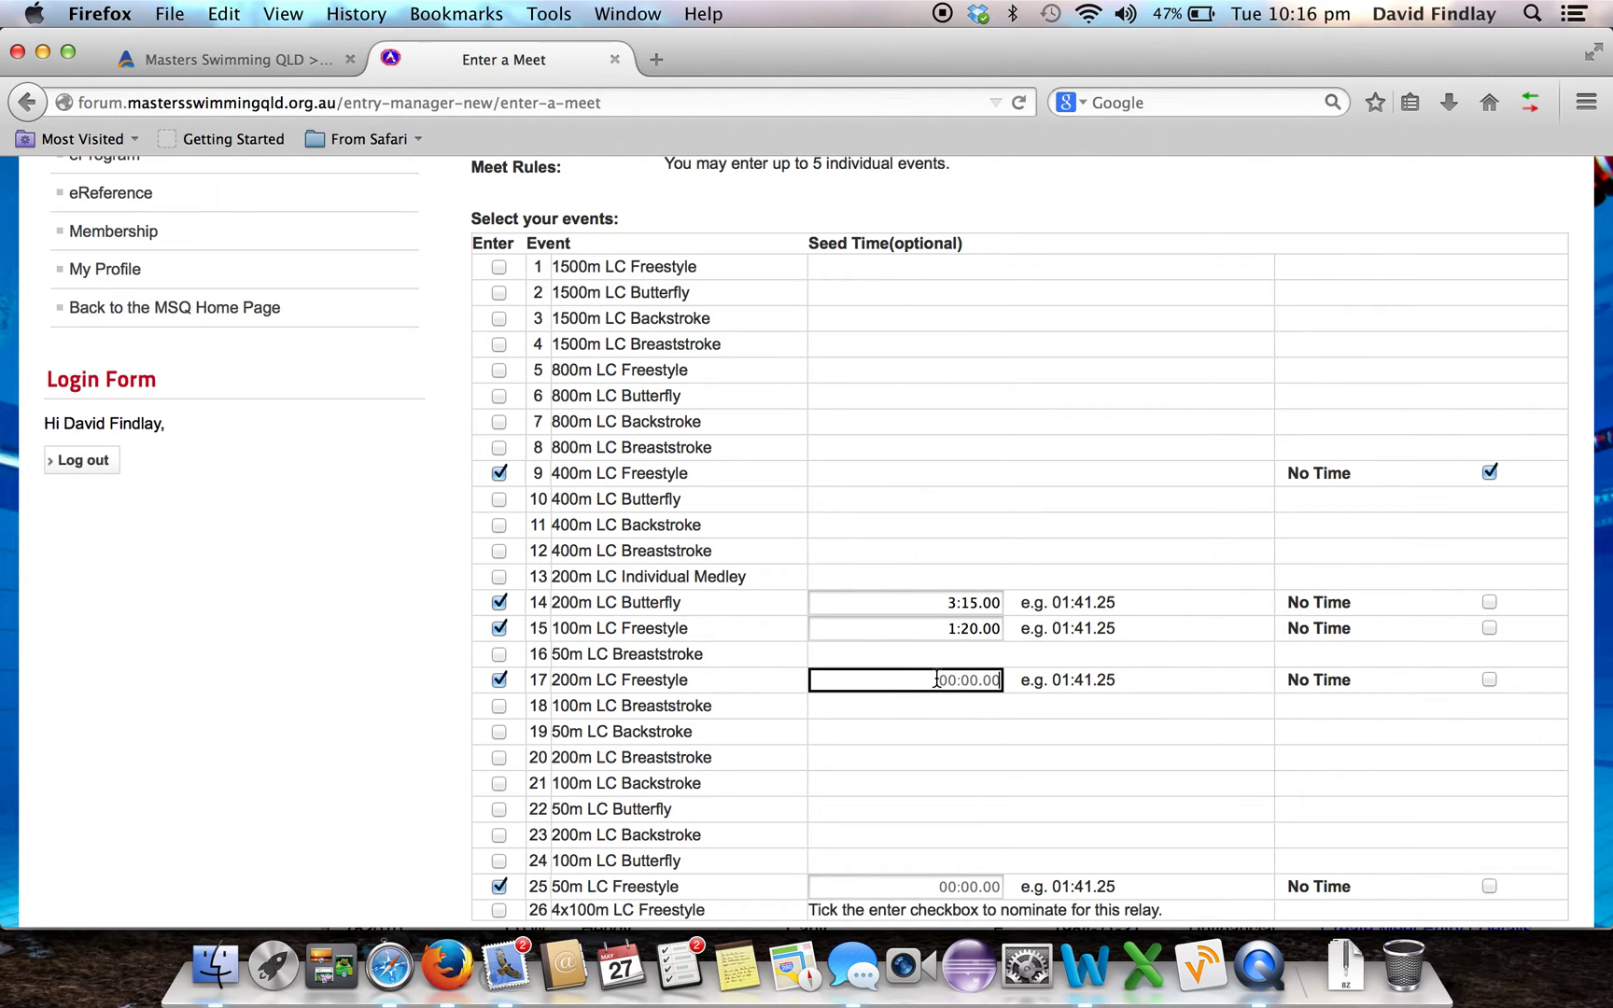
pyautogui.write('3:05.00')
pyautogui.click(1034, 760)
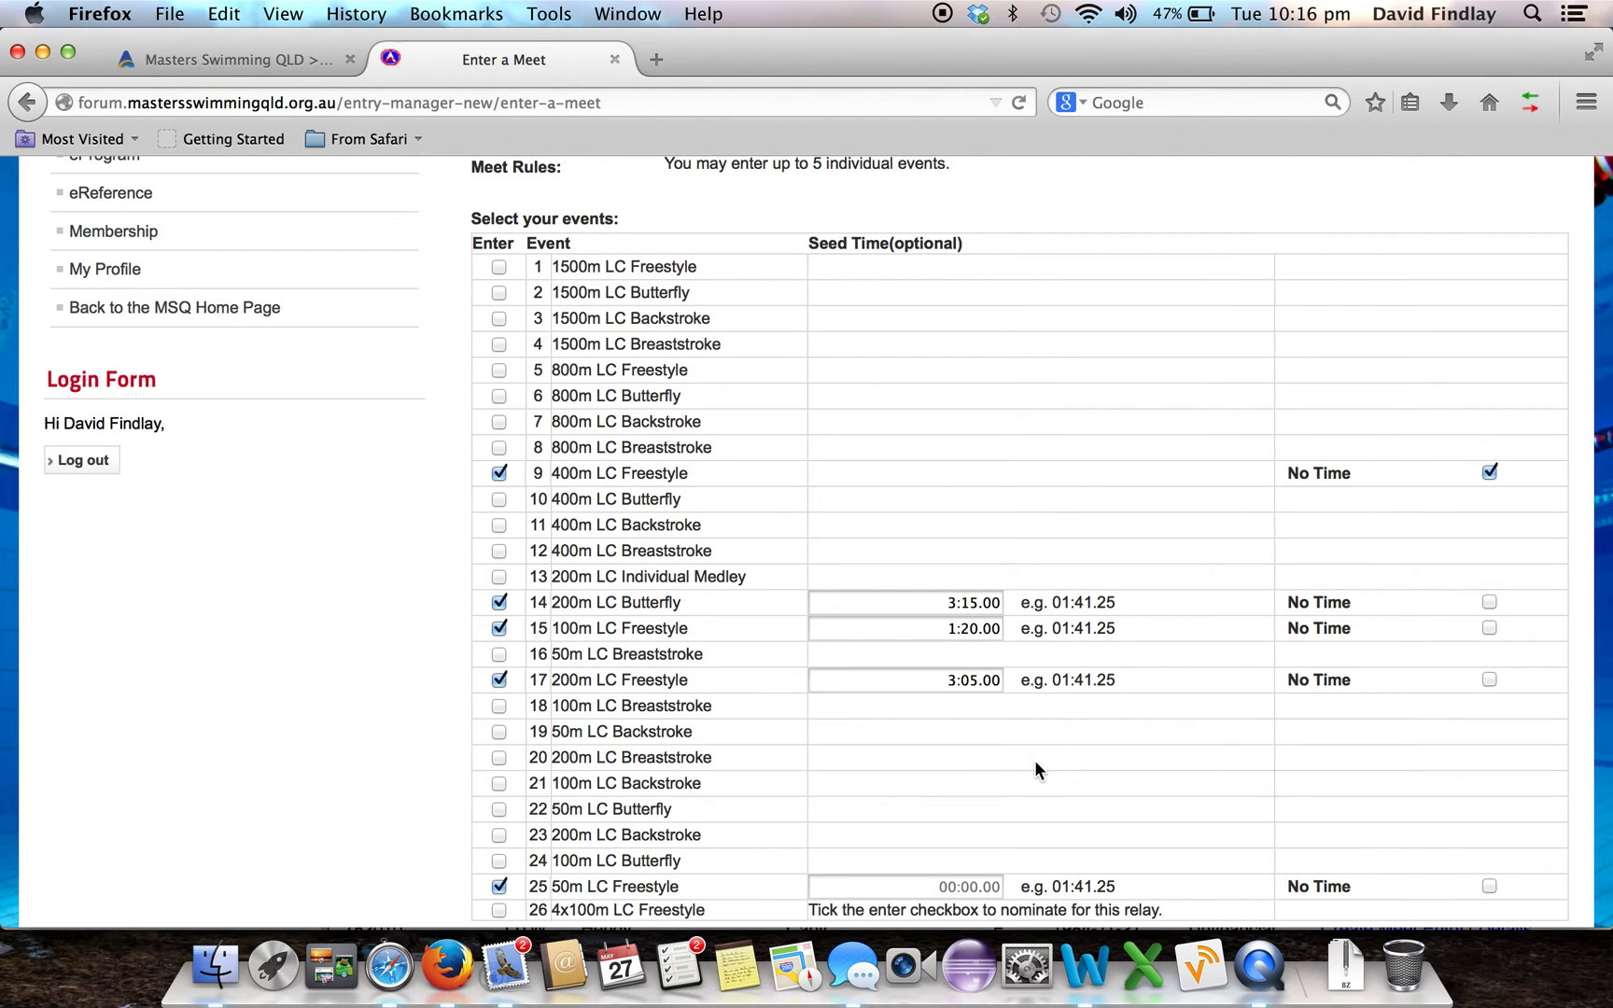
pyautogui.click(900, 886)
pyautogui.scroll(-1, 1055, 830)
pyautogui.scroll(-3, 1055, 835)
pyautogui.write('0:32.00')
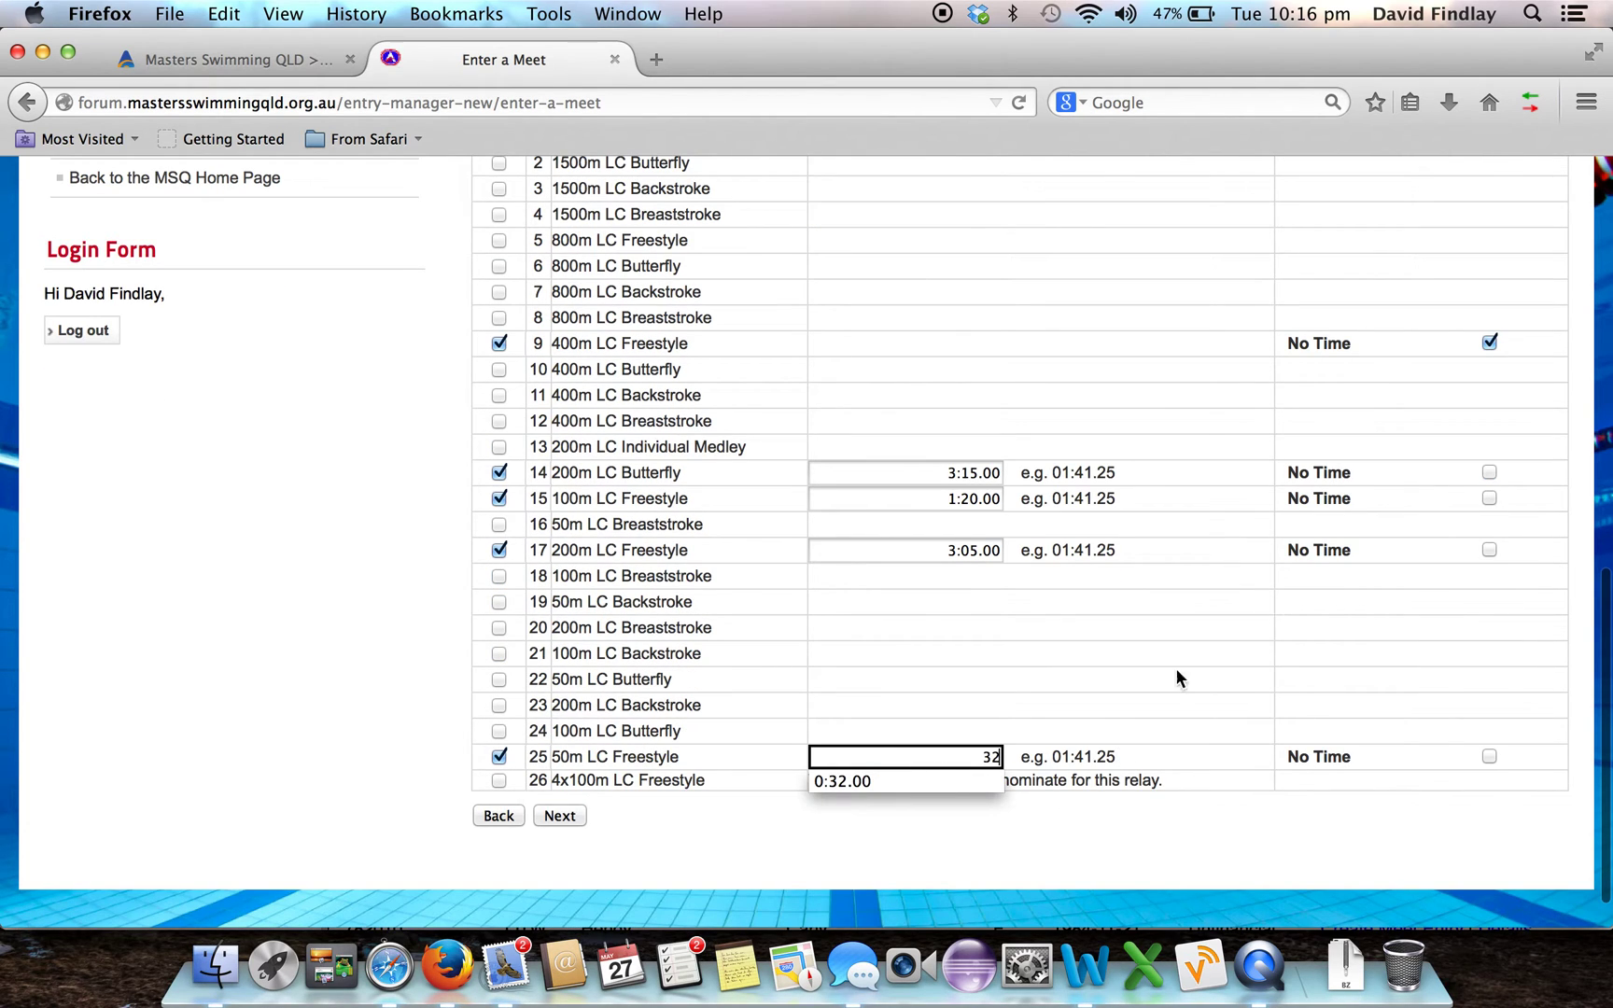
pyautogui.click(1195, 653)
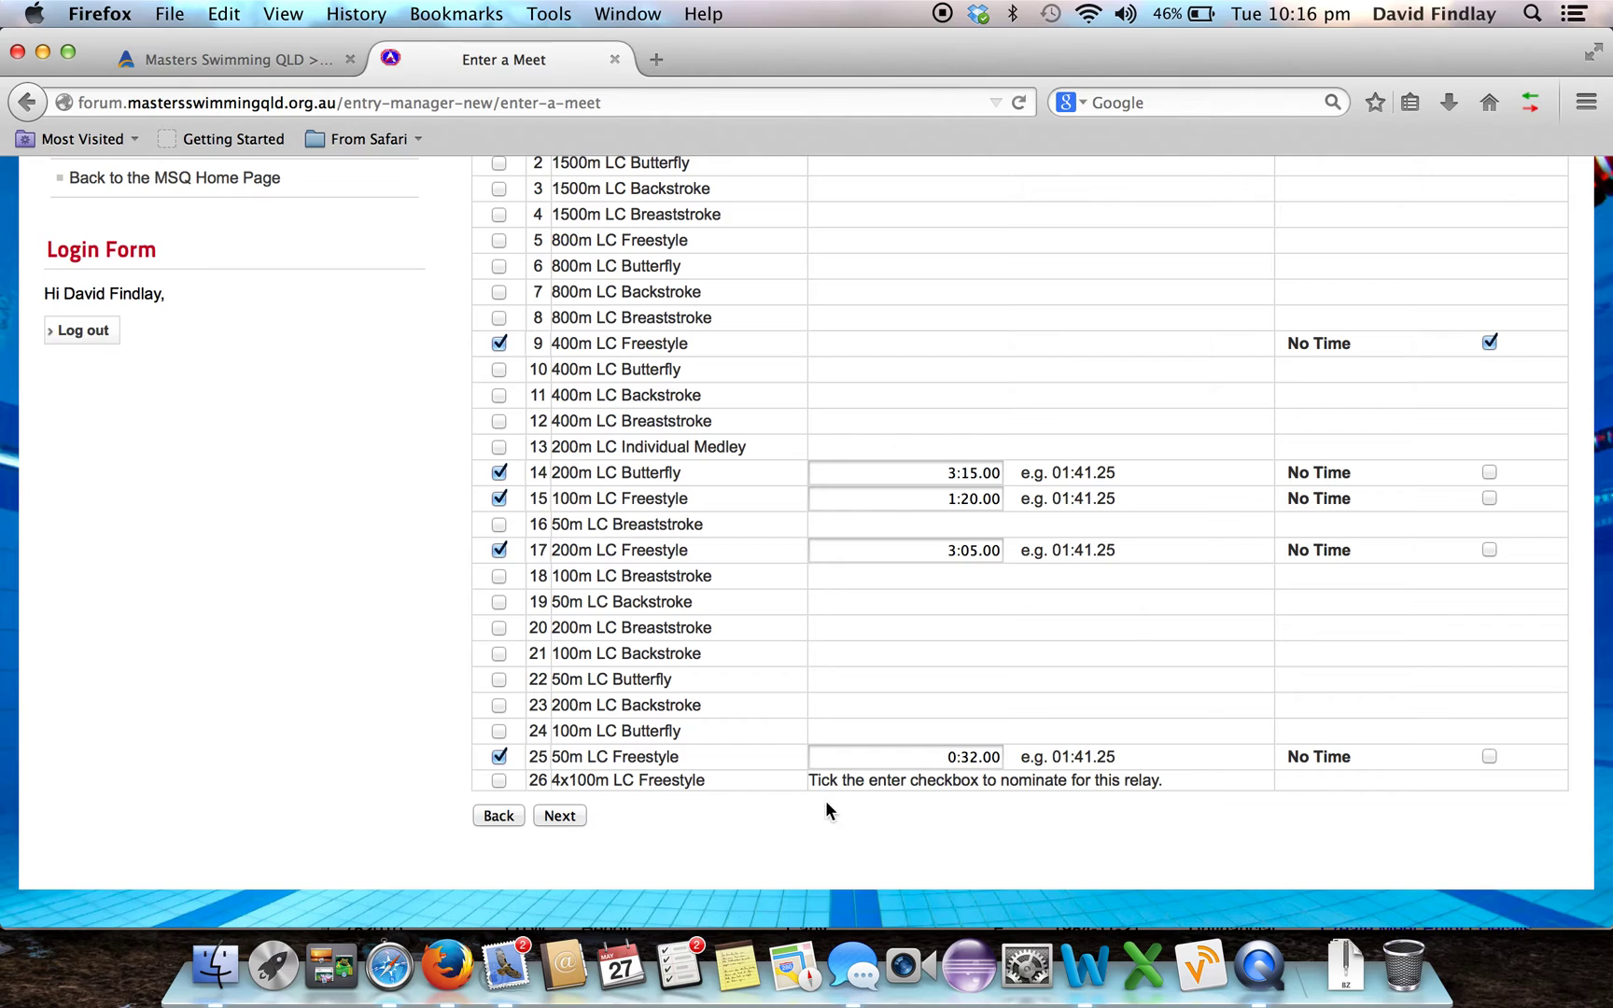
# Add relay event 26, the 4x100m LC Freestyle, and review the six-event, $25.00 Step 3 summary
pyautogui.click(498, 782)
pyautogui.click(562, 817)
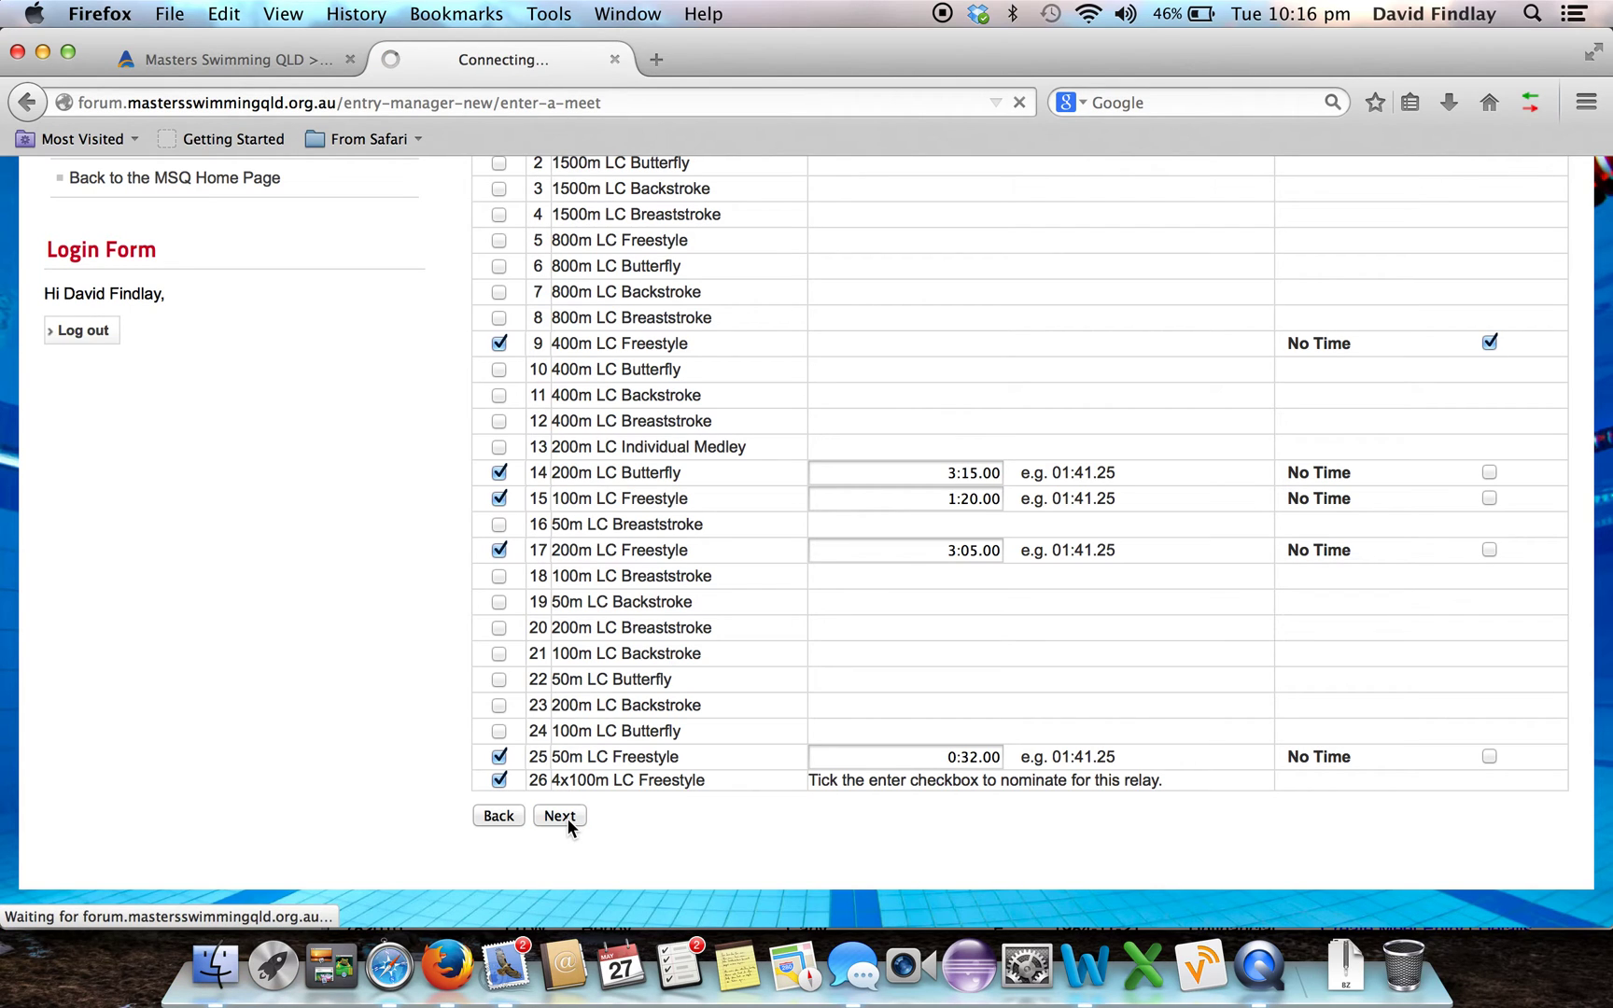
pyautogui.scroll(-3, 849, 704)
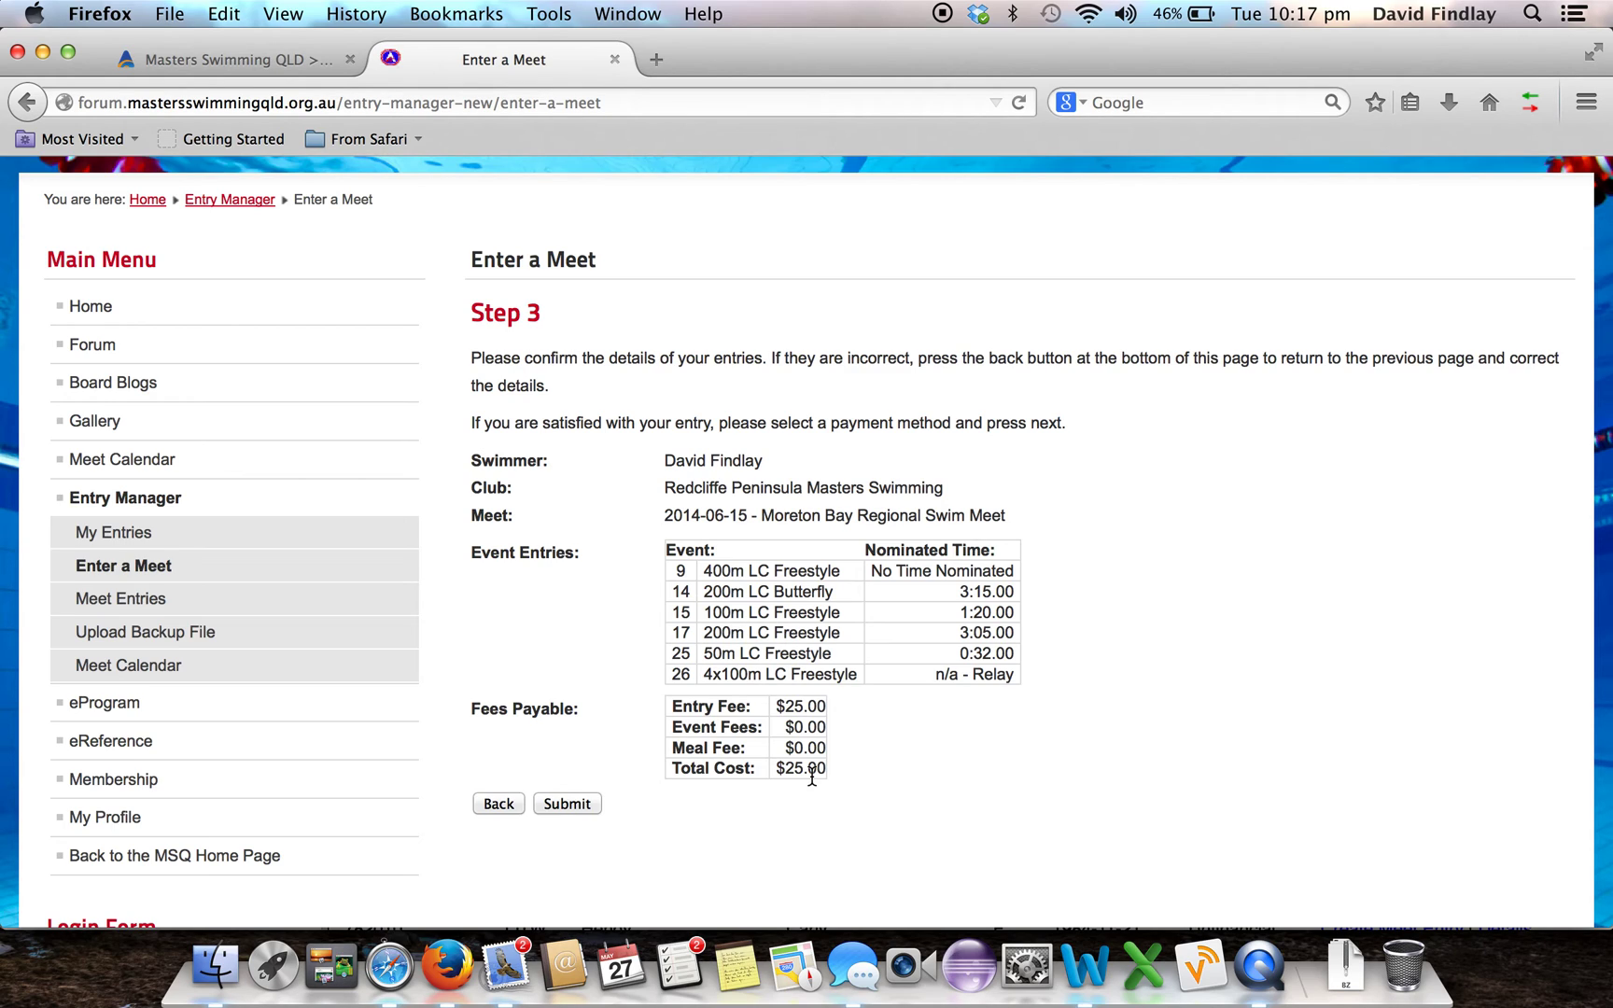
# Submit the entry and find Moreton Bay Regional Swim Meet in the Current Entries list
pyautogui.click(571, 805)
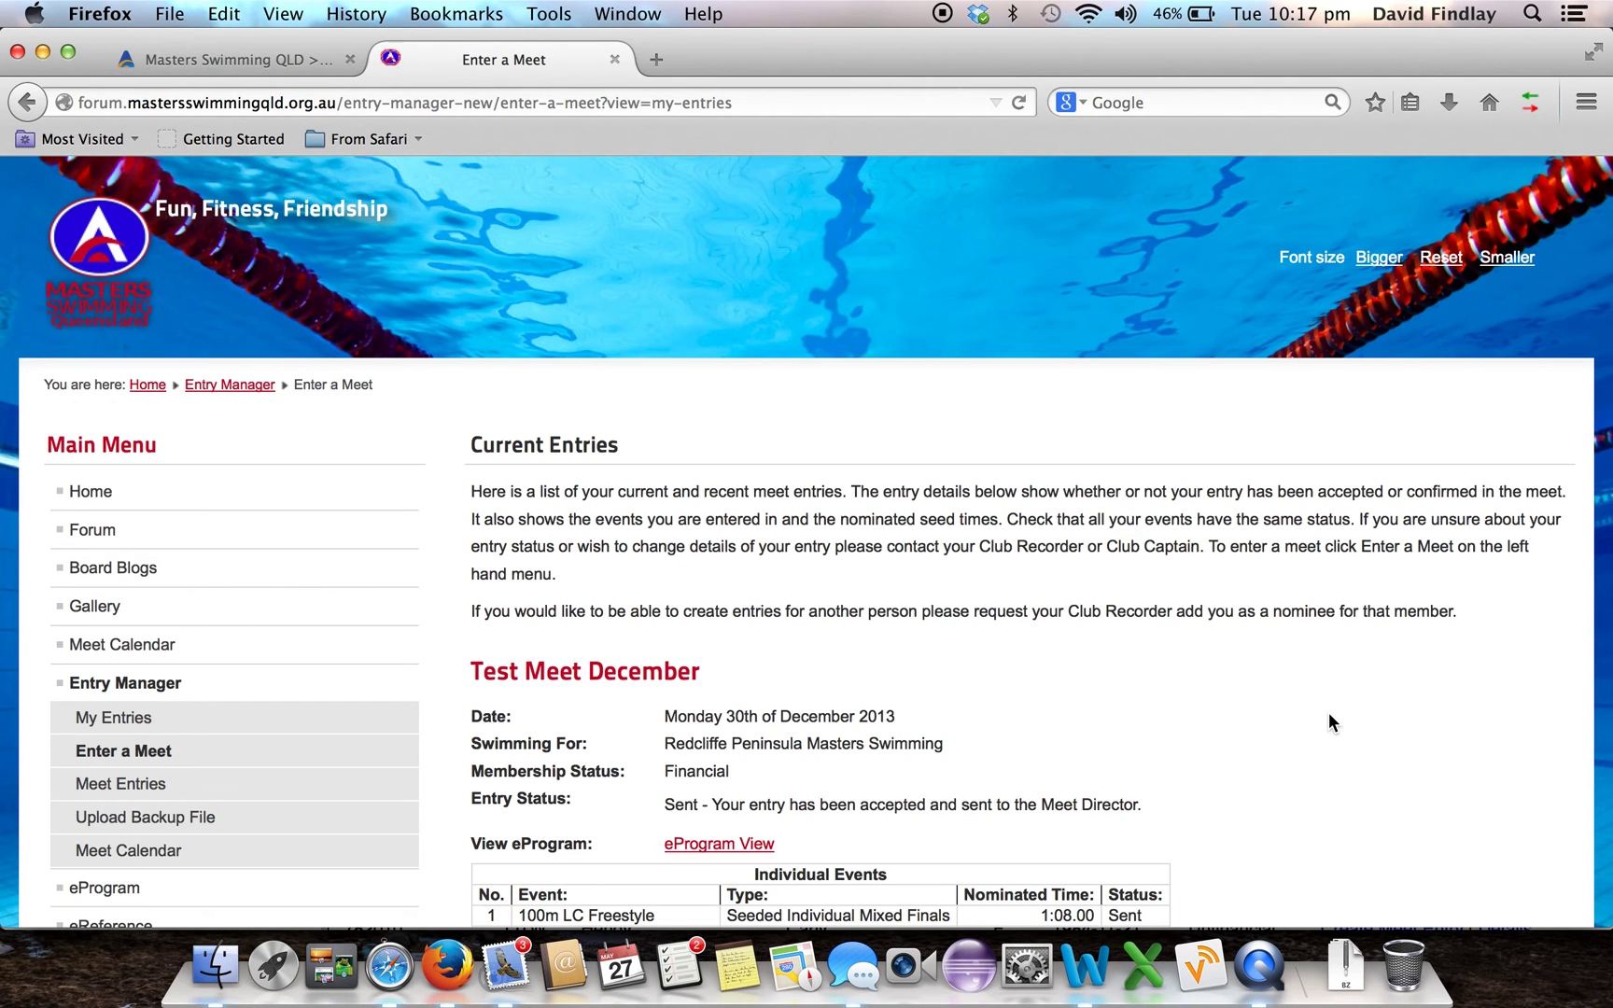
pyautogui.scroll(-15, 1330, 721)
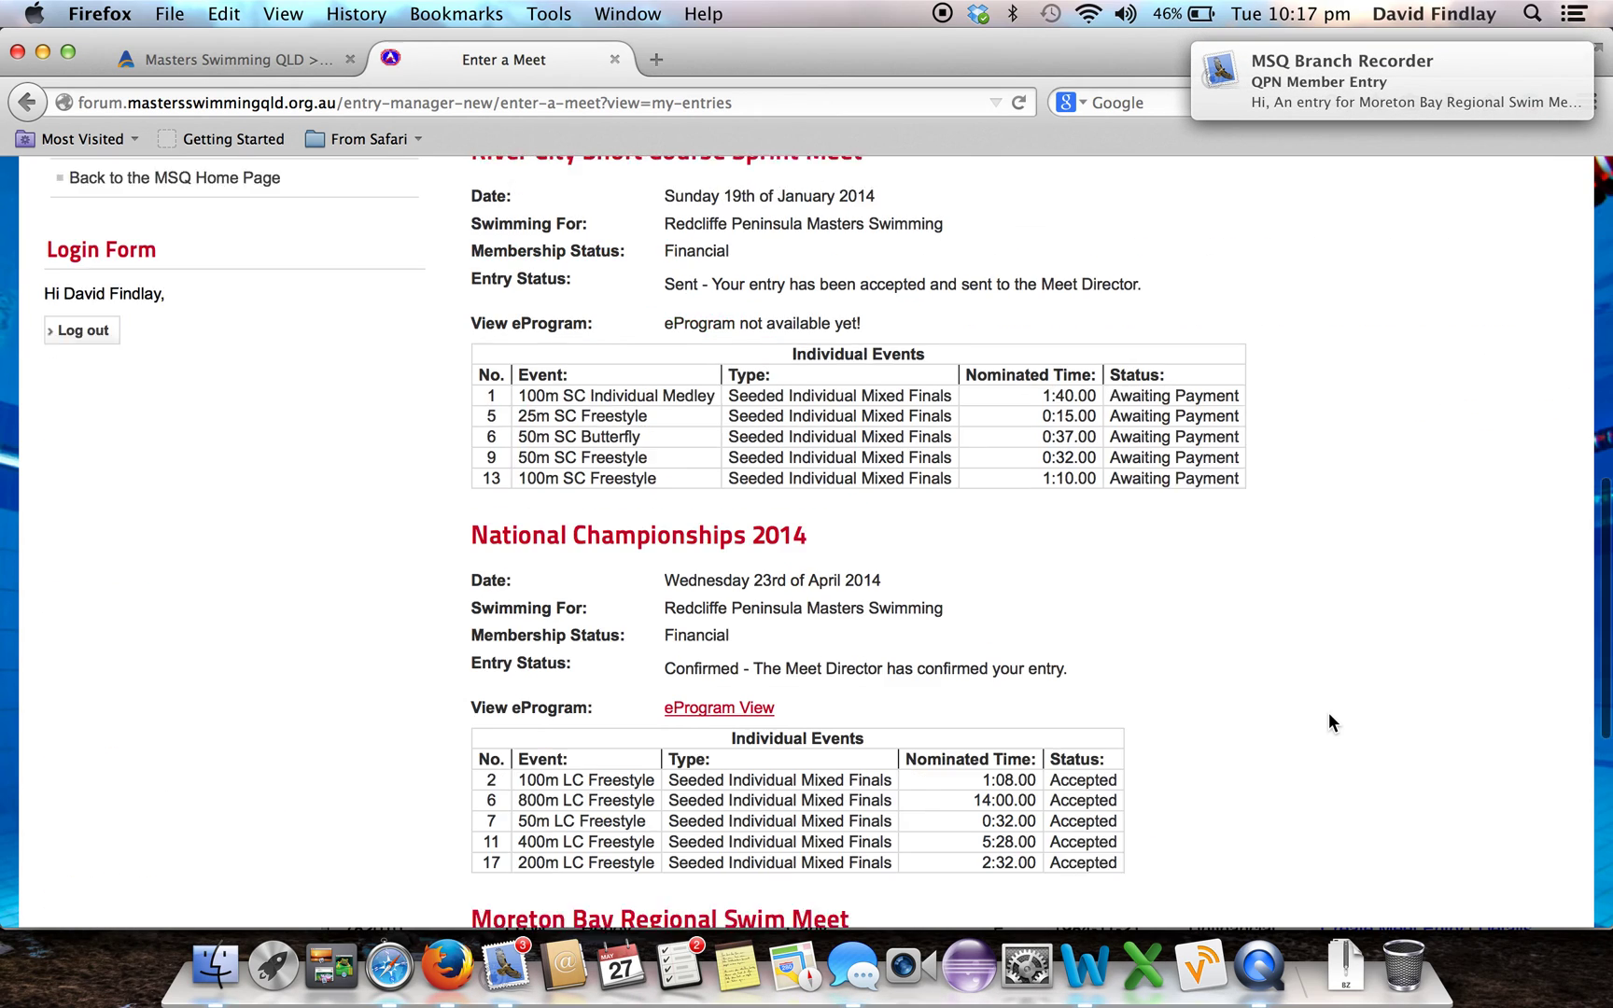